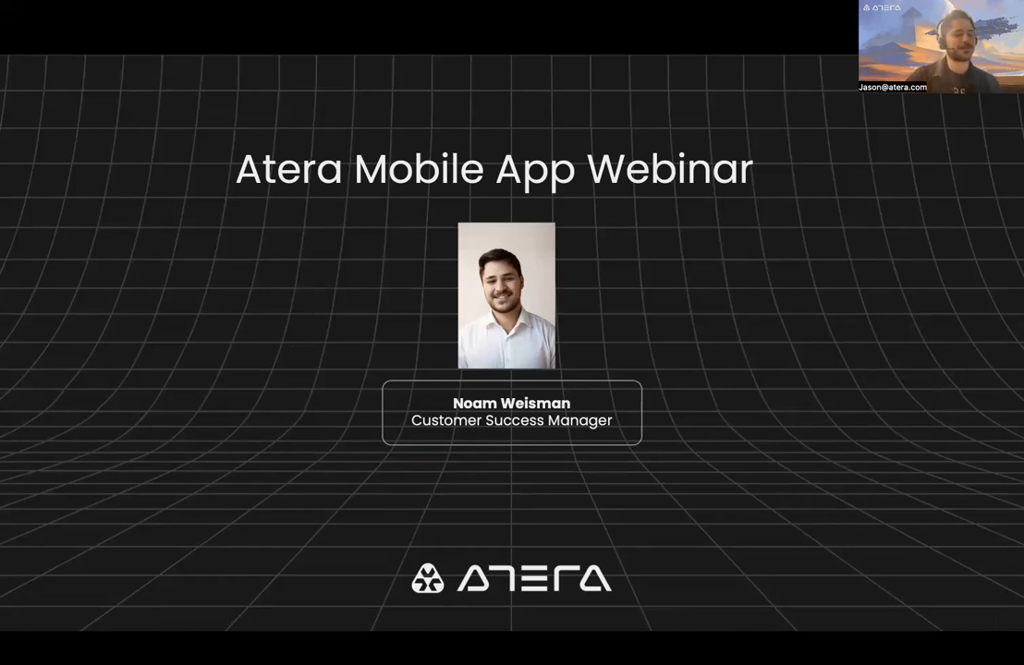
Step: Advance the webinar deck past the title to the Agenda and 'Why use the Mobile App?' slides
key(Right)
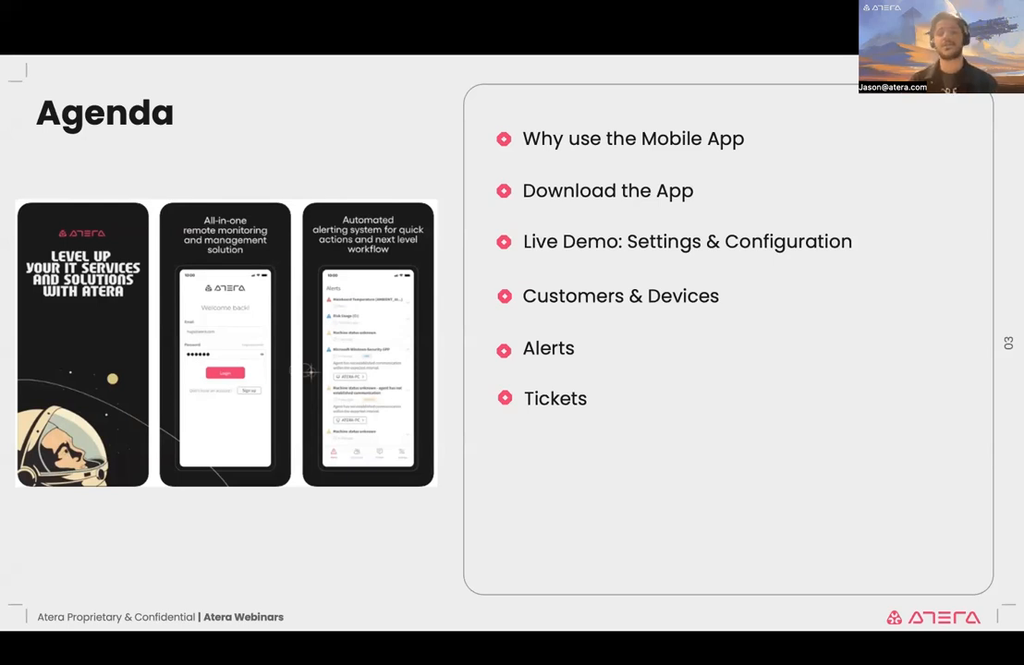
key(Right)
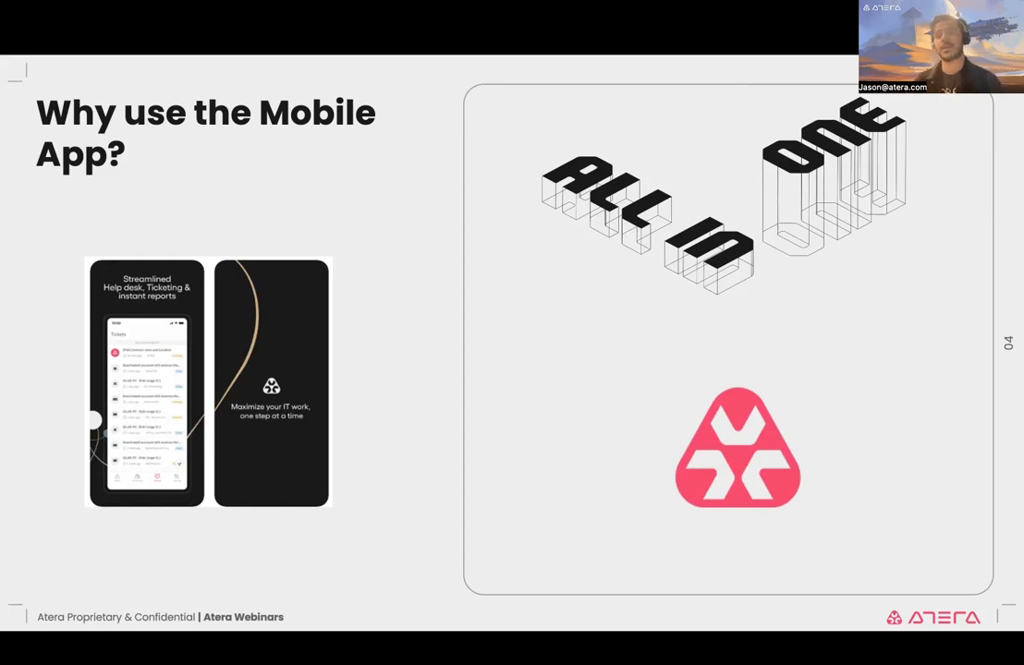
Step: Advance through 'Download the App' and 'The Atera Platform' to the closing 'Thank you!' slide
key(Right)
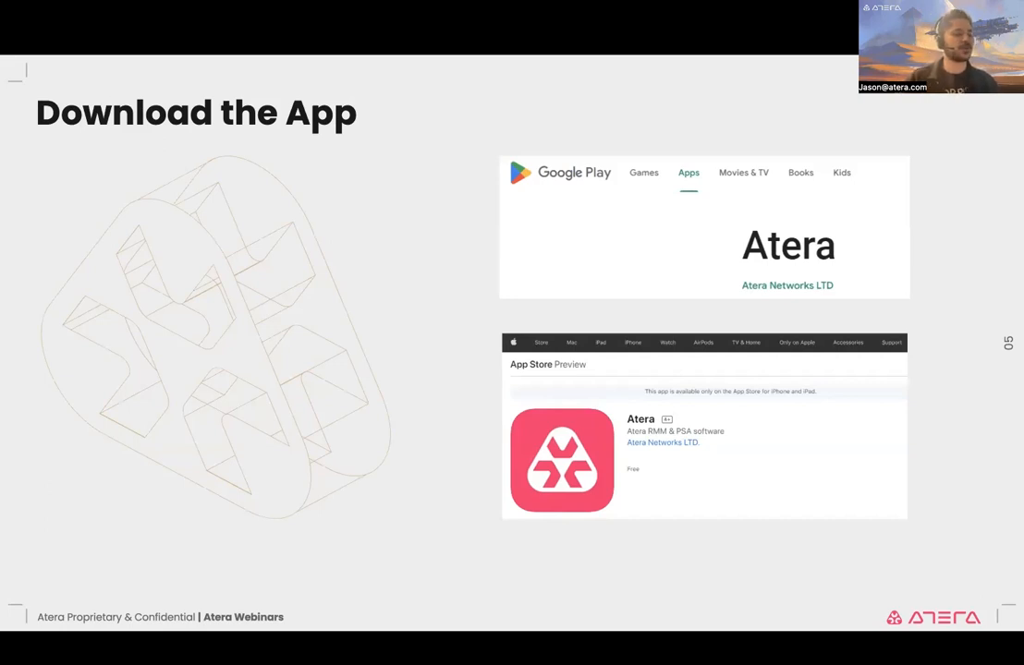
key(Right)
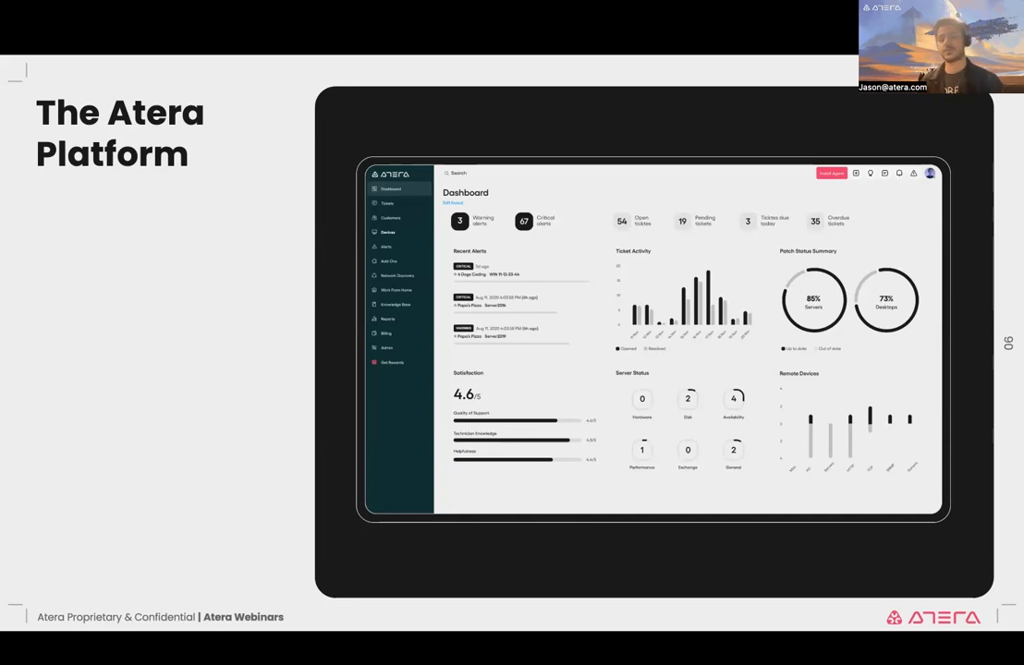
key(Right)
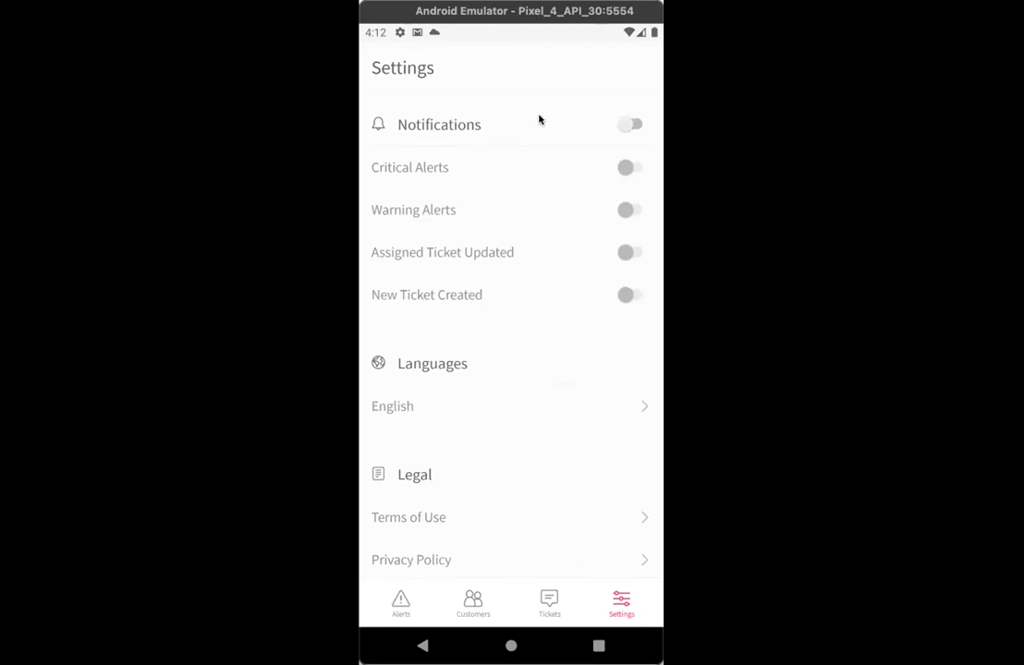
Step: Switch on app notifications and the Assigned Ticket Updated alert in Settings
click(630, 124)
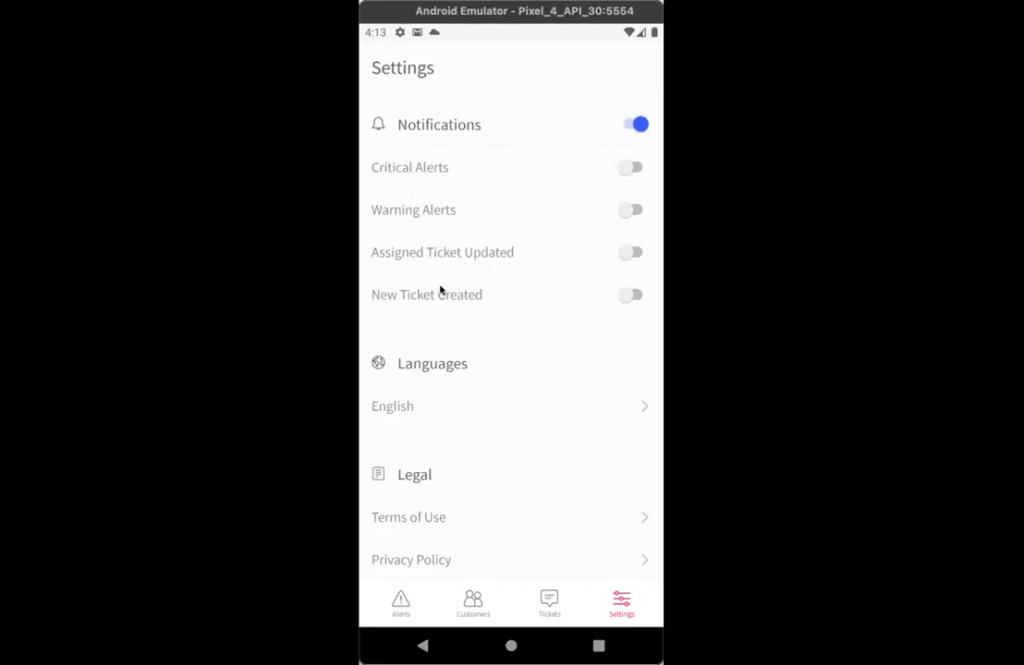
click(629, 253)
click(631, 256)
Step: Locate McCARTHY in the Customers list and bring up its customer profile
click(463, 603)
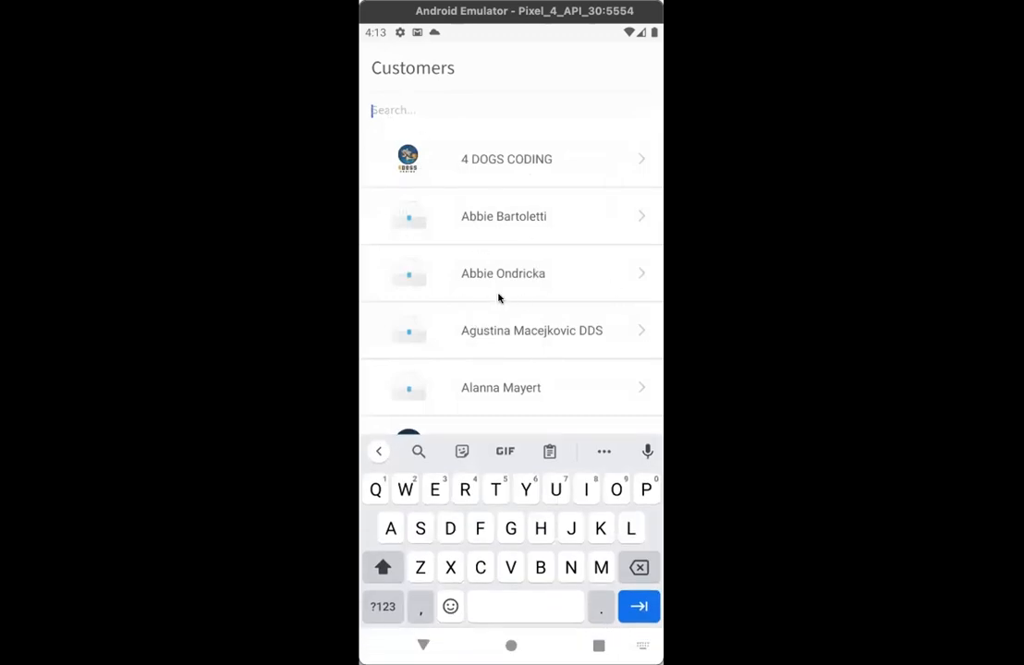
drag(498, 298, 495, 198)
mouse_move(488, 286)
mouse_down()
mouse_move(472, 139)
mouse_move(471, 147)
mouse_up()
drag(472, 315, 456, 148)
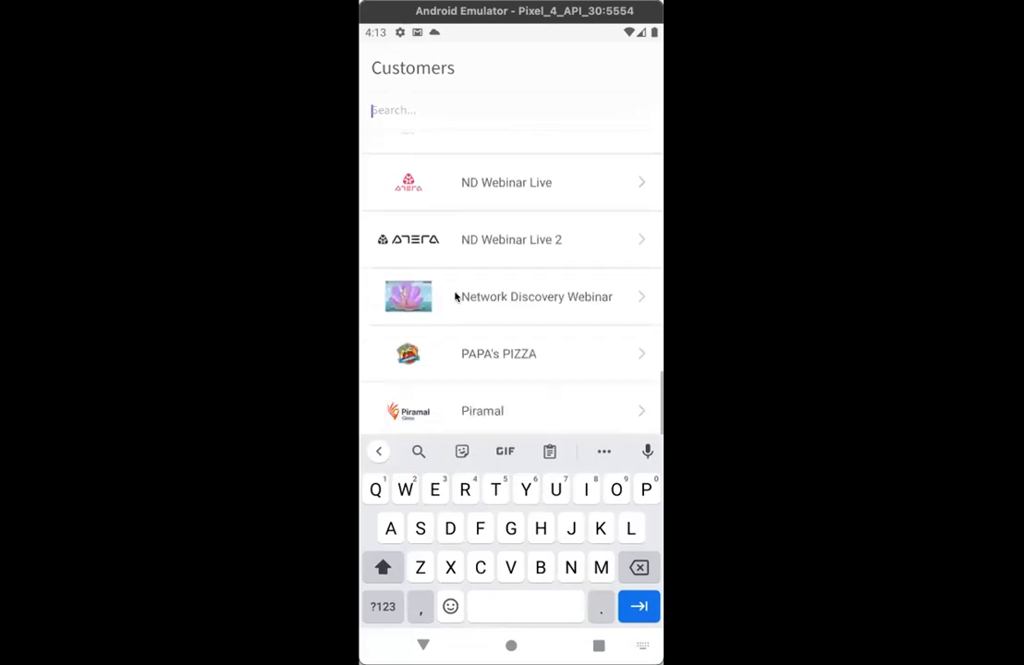
drag(455, 296, 486, 185)
mouse_move(483, 275)
mouse_down()
mouse_move(469, 365)
mouse_move(498, 407)
mouse_up()
mouse_move(498, 250)
mouse_down()
mouse_move(498, 315)
mouse_move(517, 342)
mouse_up()
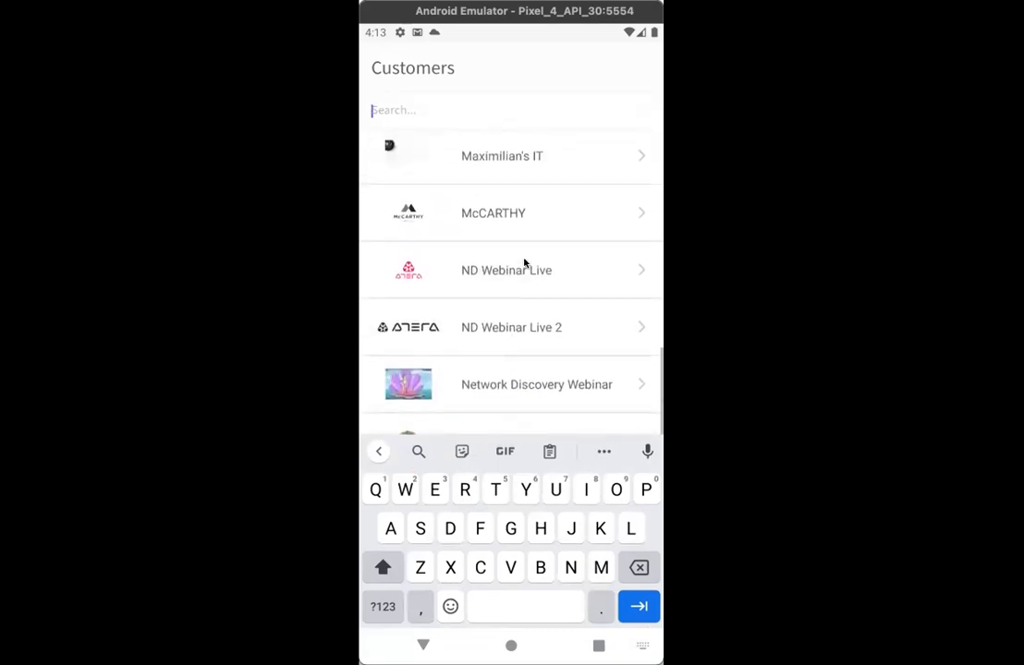
click(535, 231)
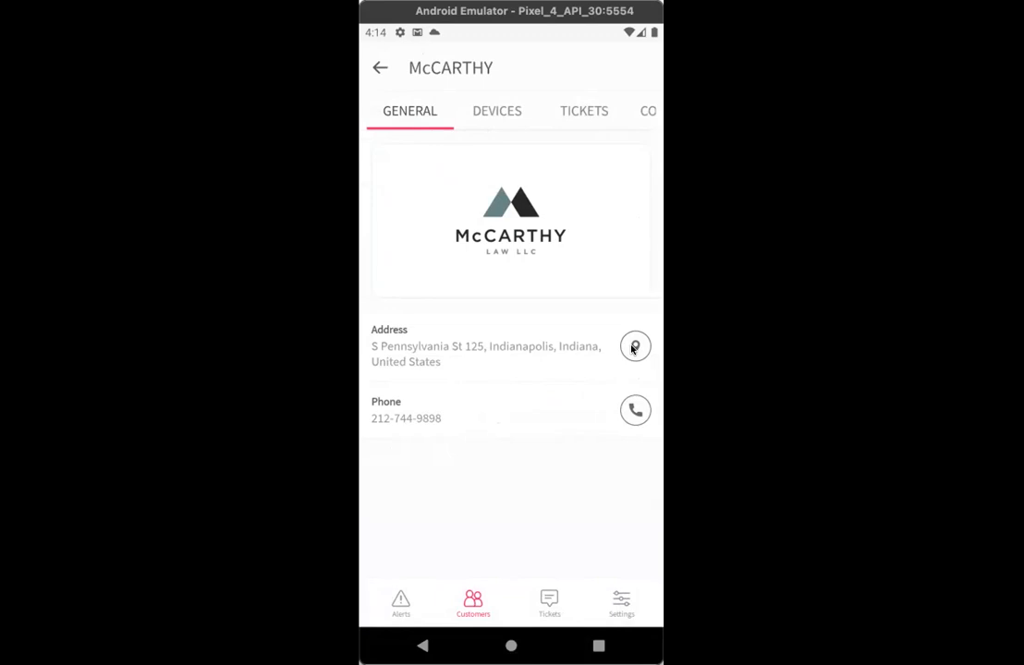
click(635, 348)
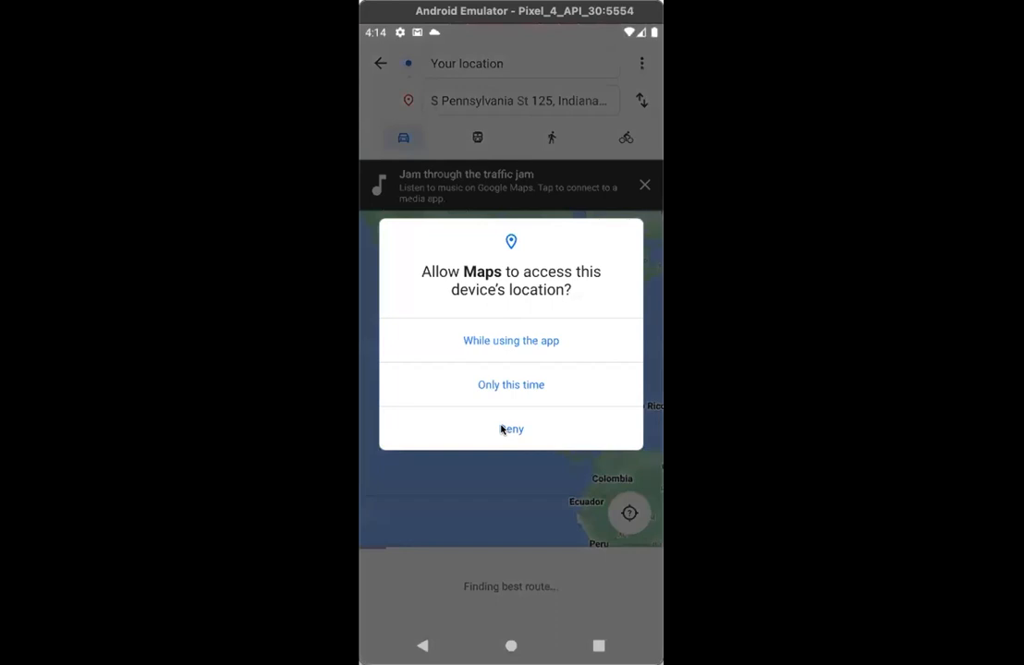
click(504, 428)
click(380, 65)
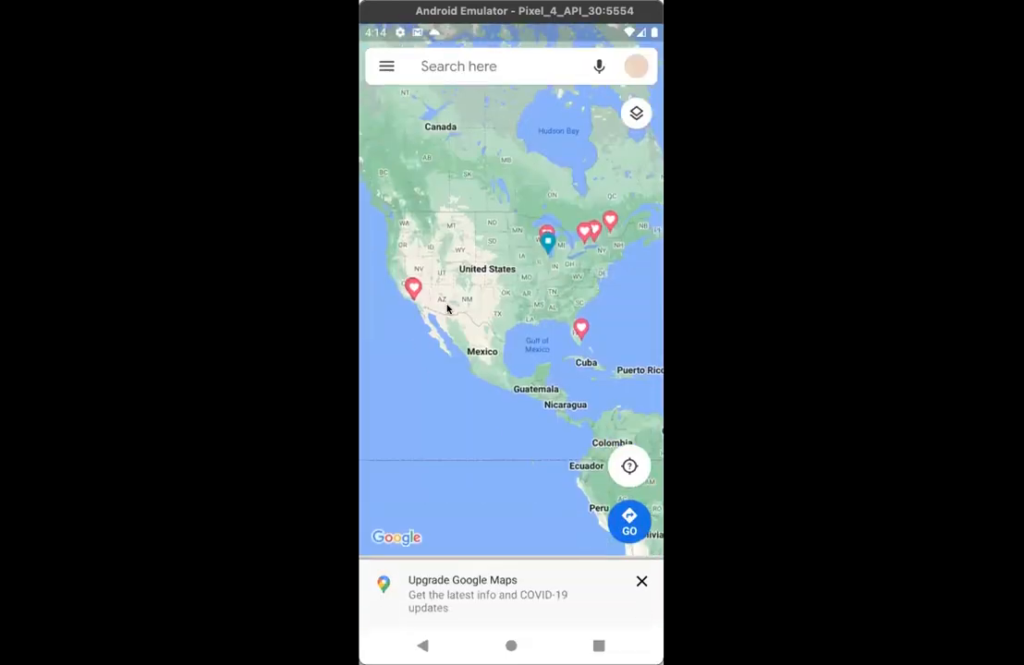
click(641, 581)
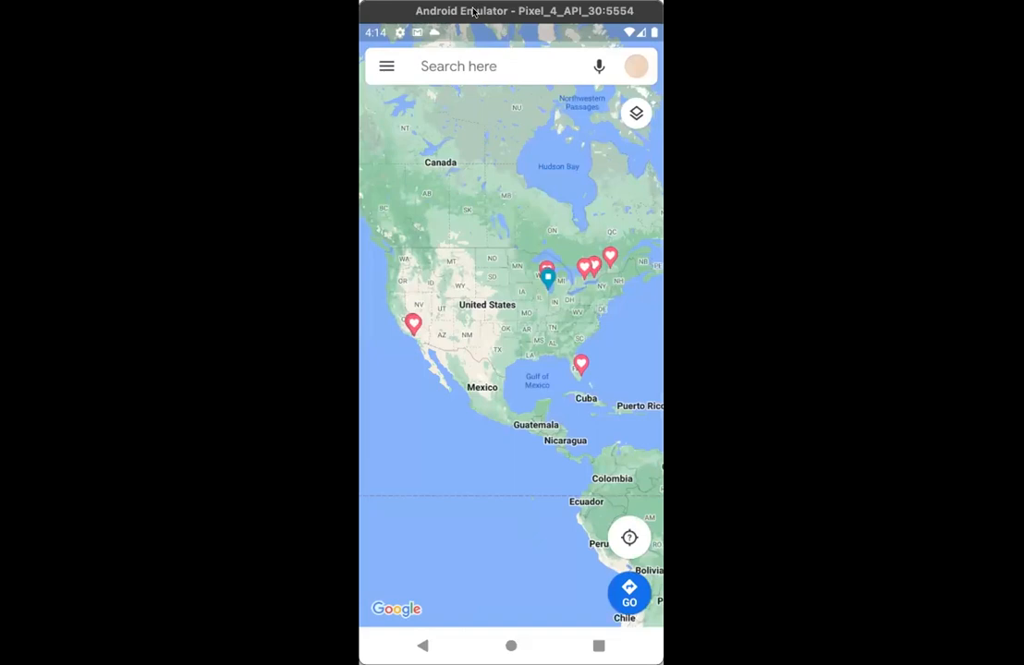
click(598, 646)
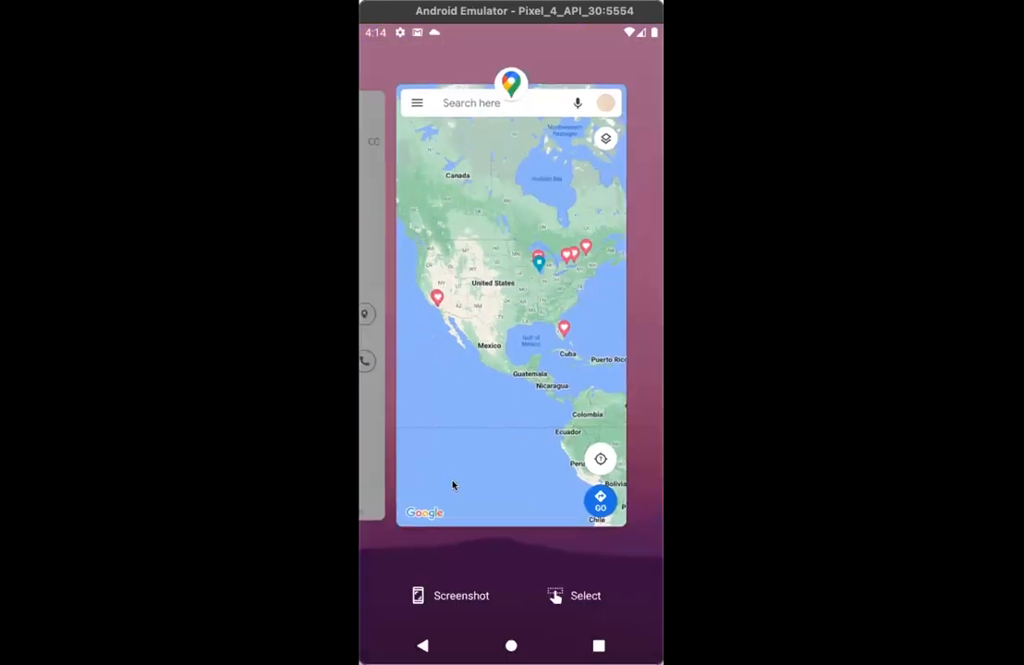
click(369, 485)
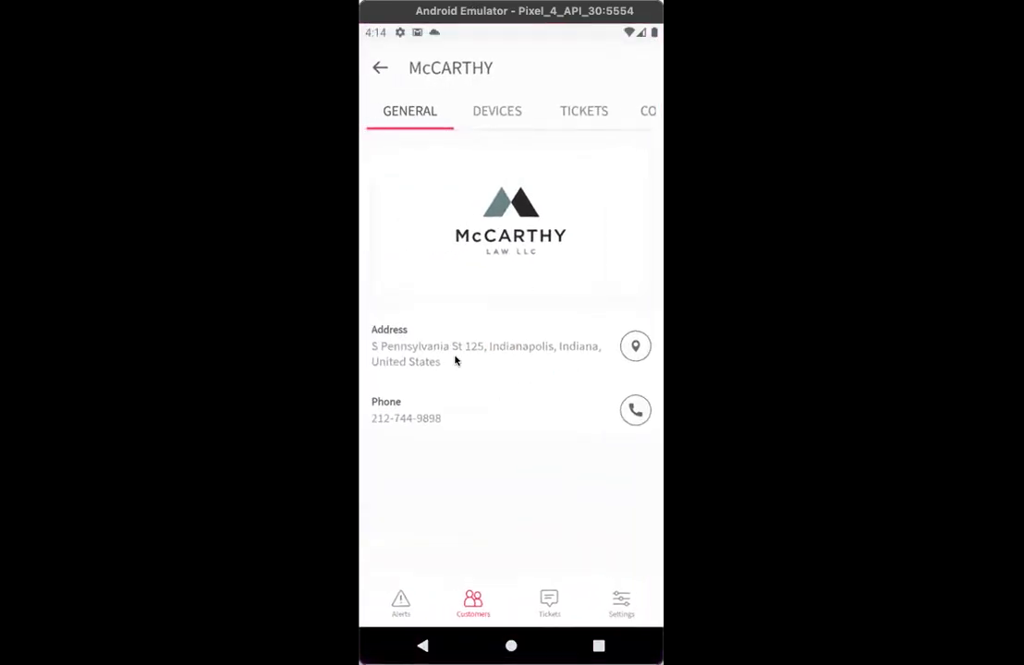
click(637, 411)
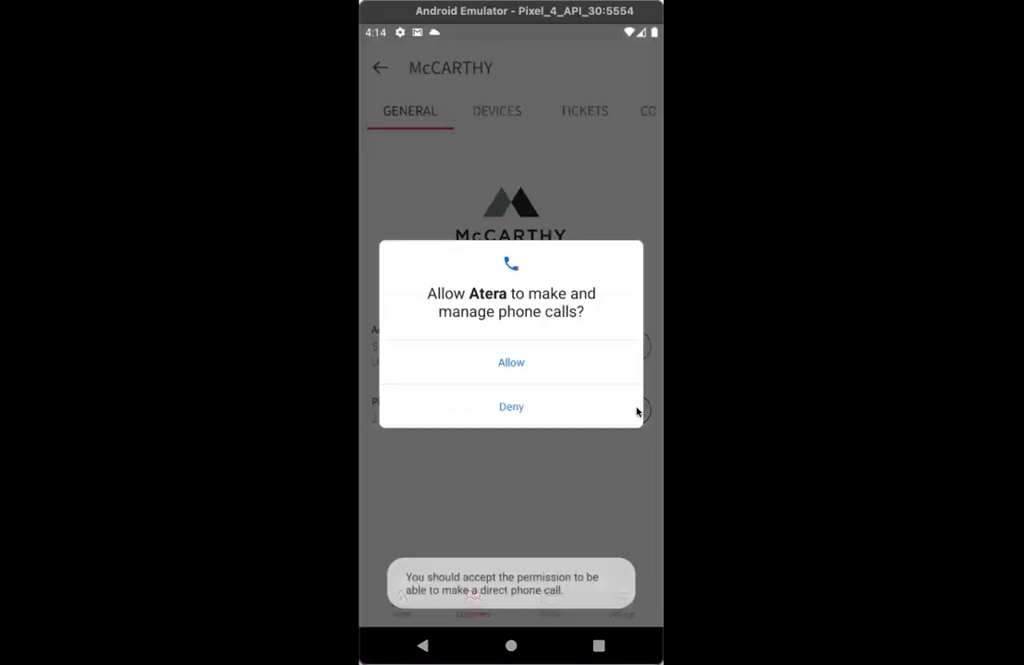
click(511, 362)
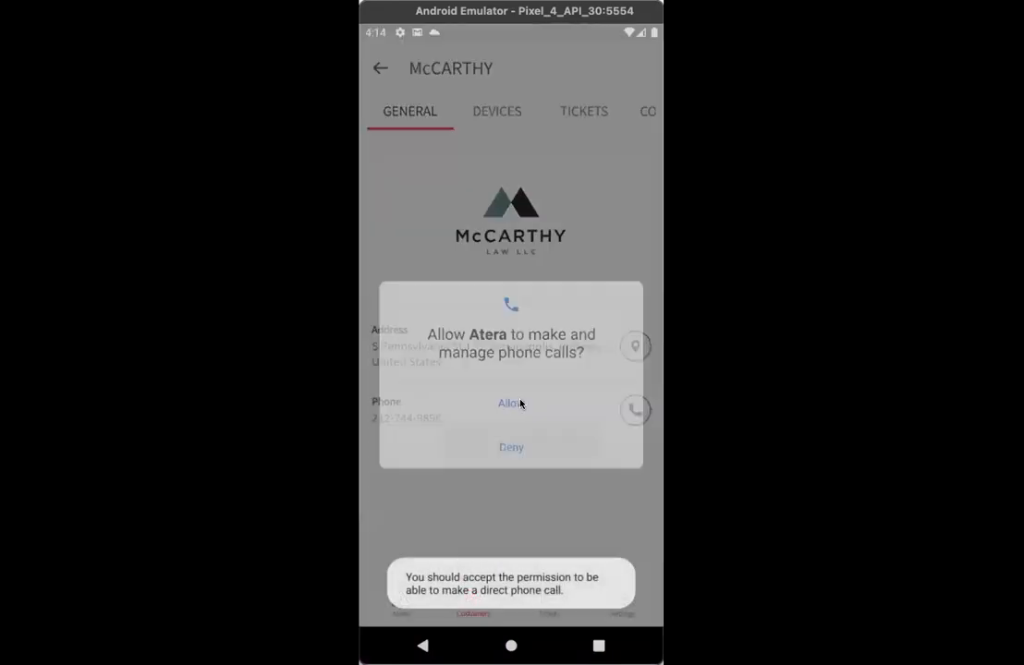
click(599, 646)
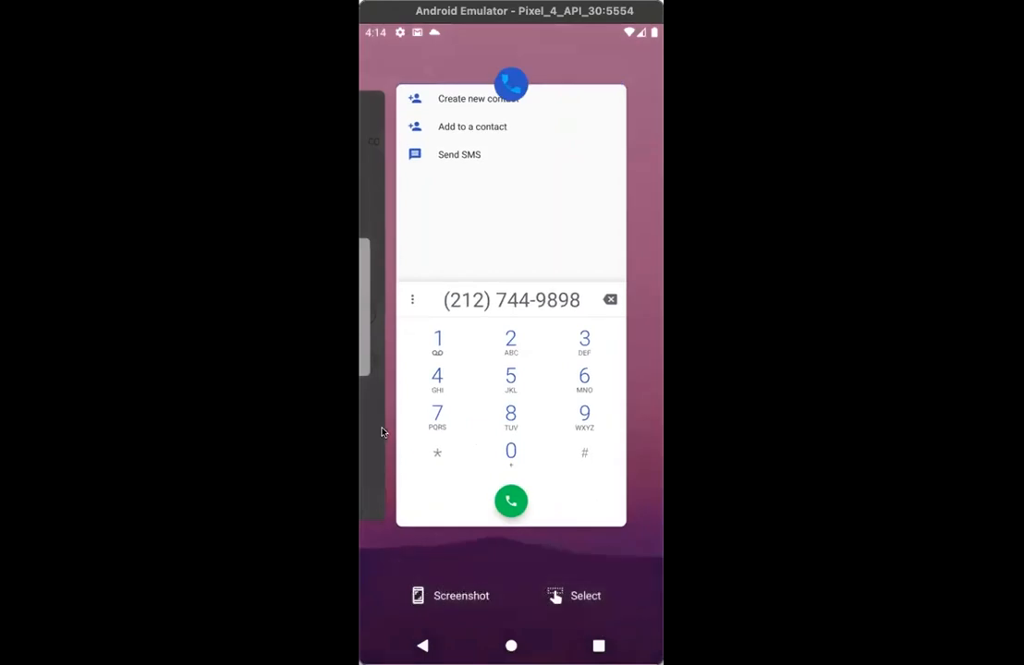
click(378, 433)
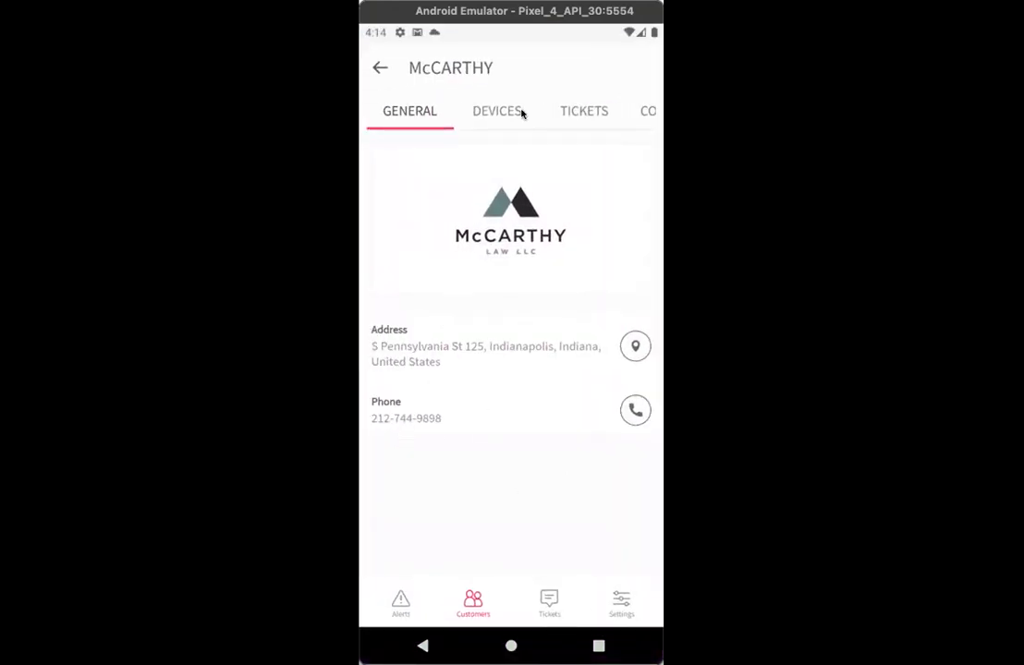
Step: Browse McCARTHY's Devices and Tickets tabs, peeking at the new-ticket form and ticket filters
click(492, 105)
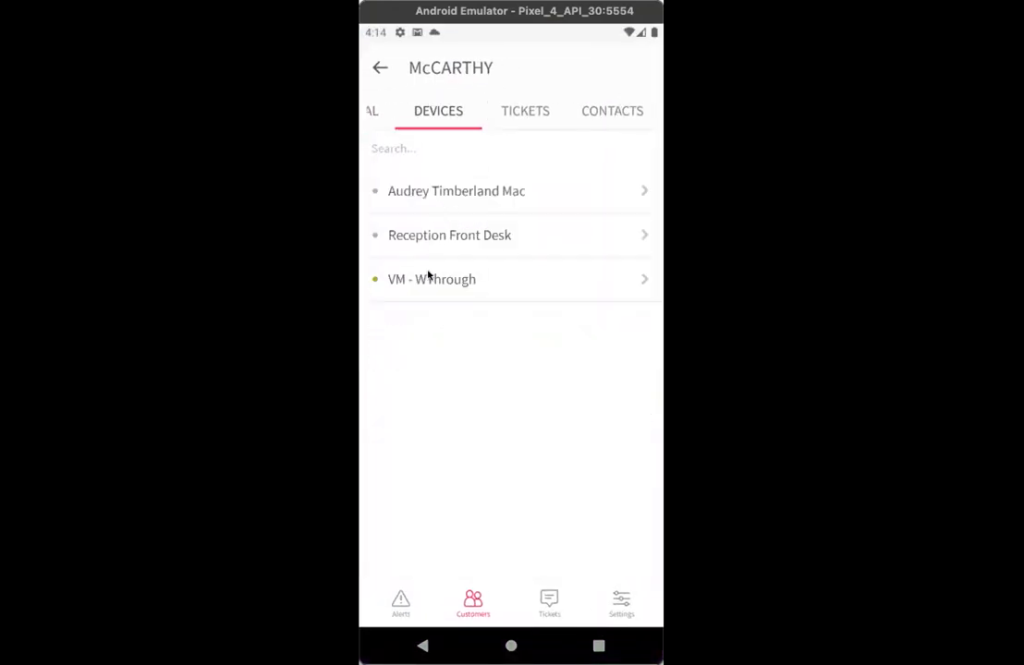
click(515, 118)
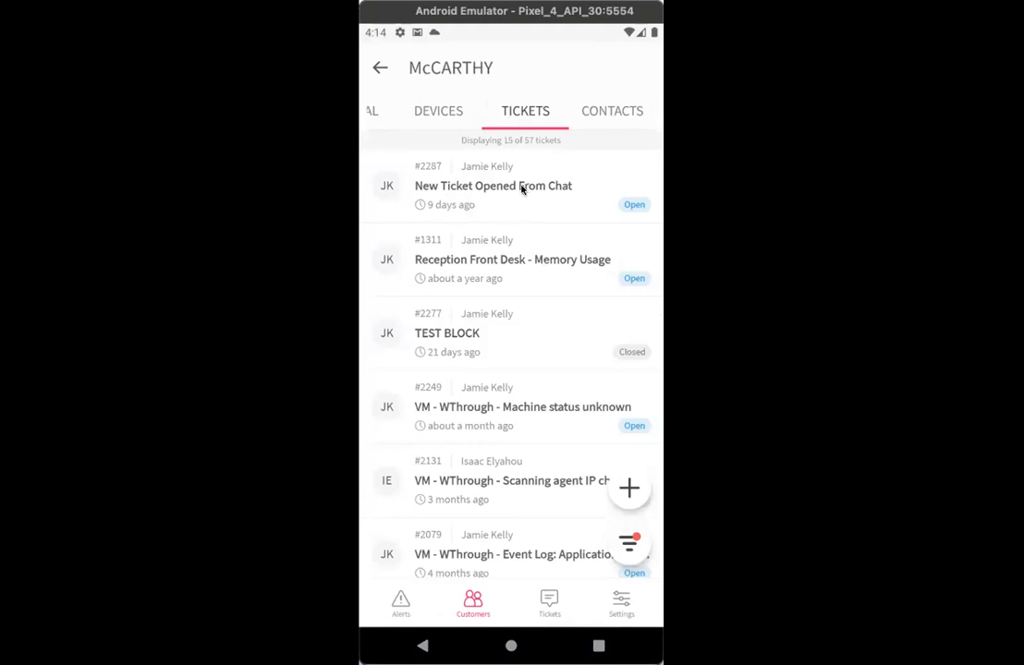
click(631, 490)
click(377, 69)
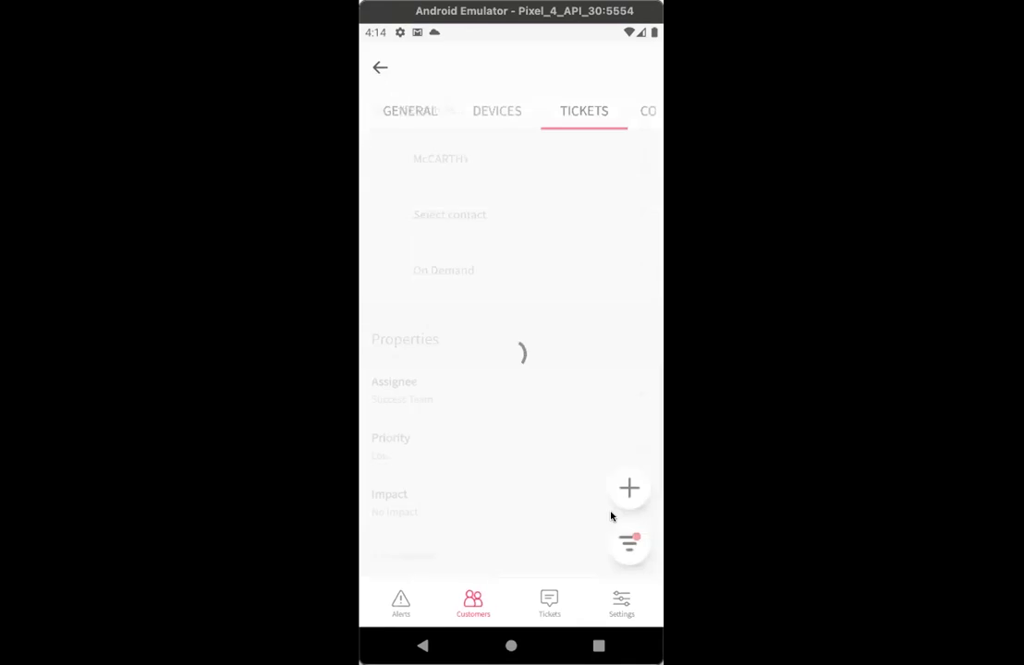
click(631, 544)
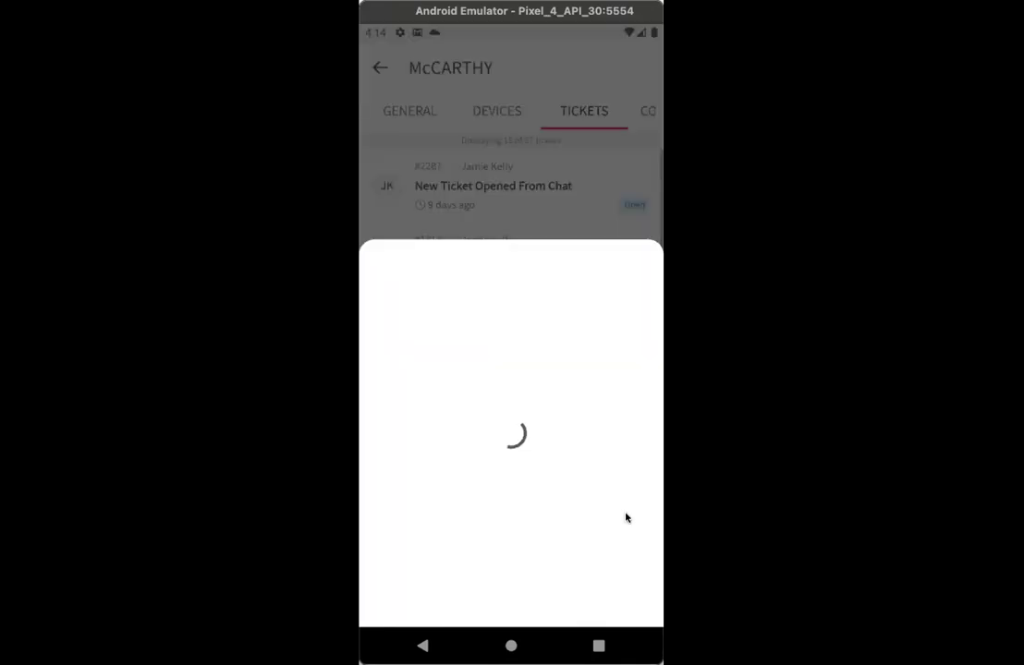
click(442, 206)
drag(610, 114, 513, 112)
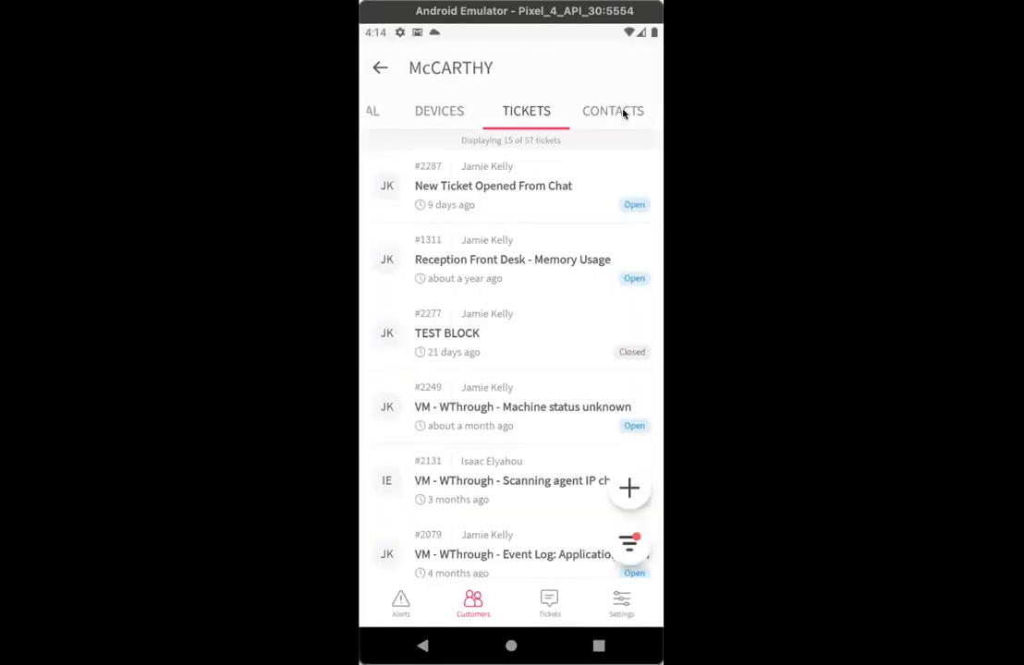
Step: Review McCARTHY's Contacts with the first contact's email/call options, then return to Devices
click(613, 111)
click(622, 157)
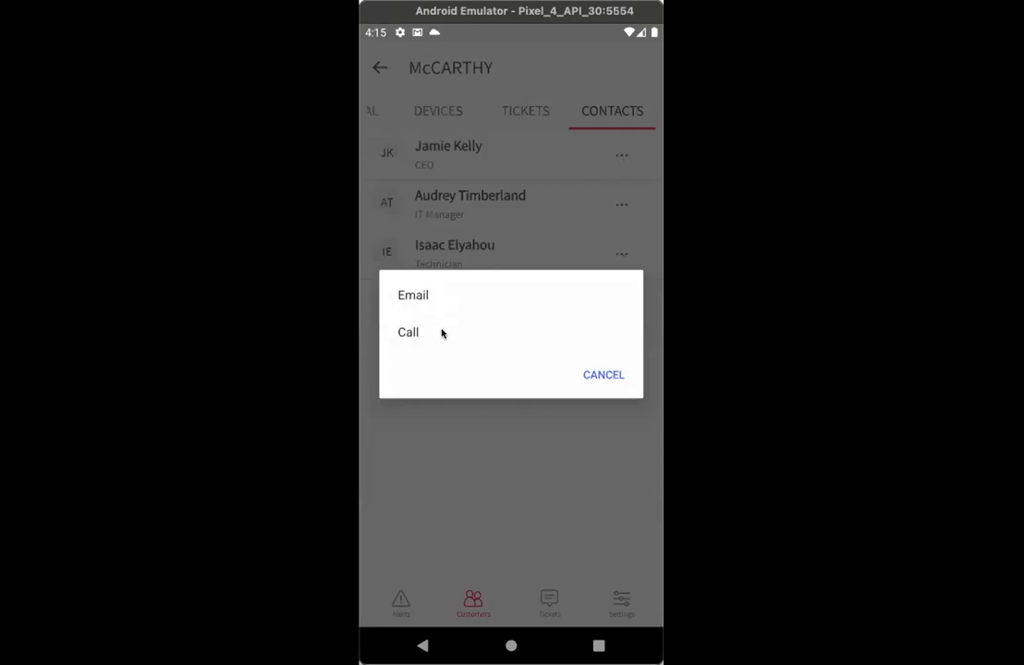
click(593, 375)
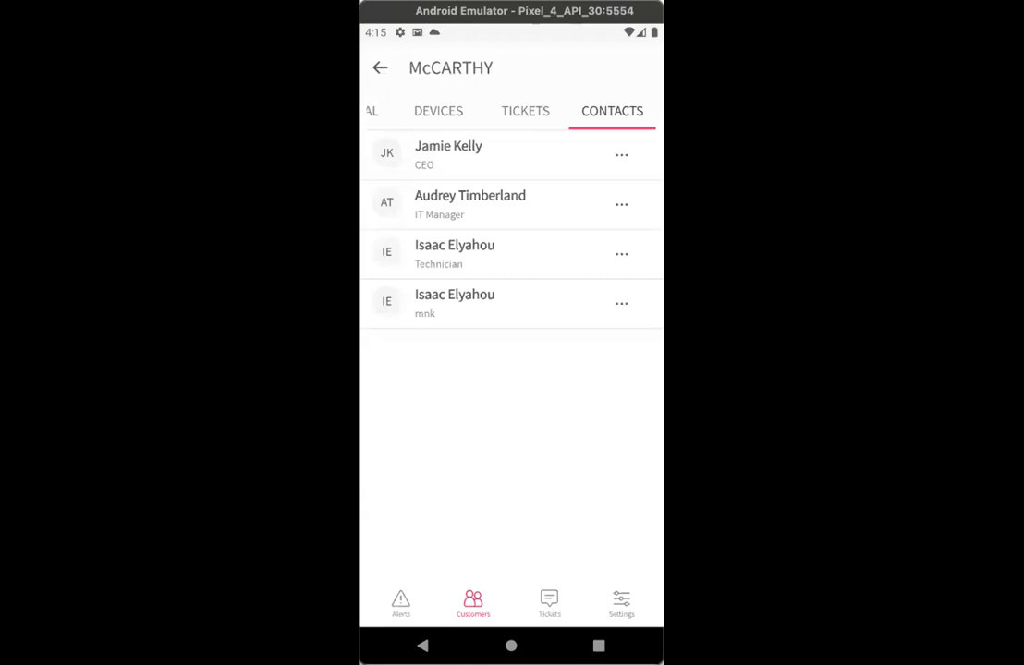
click(427, 113)
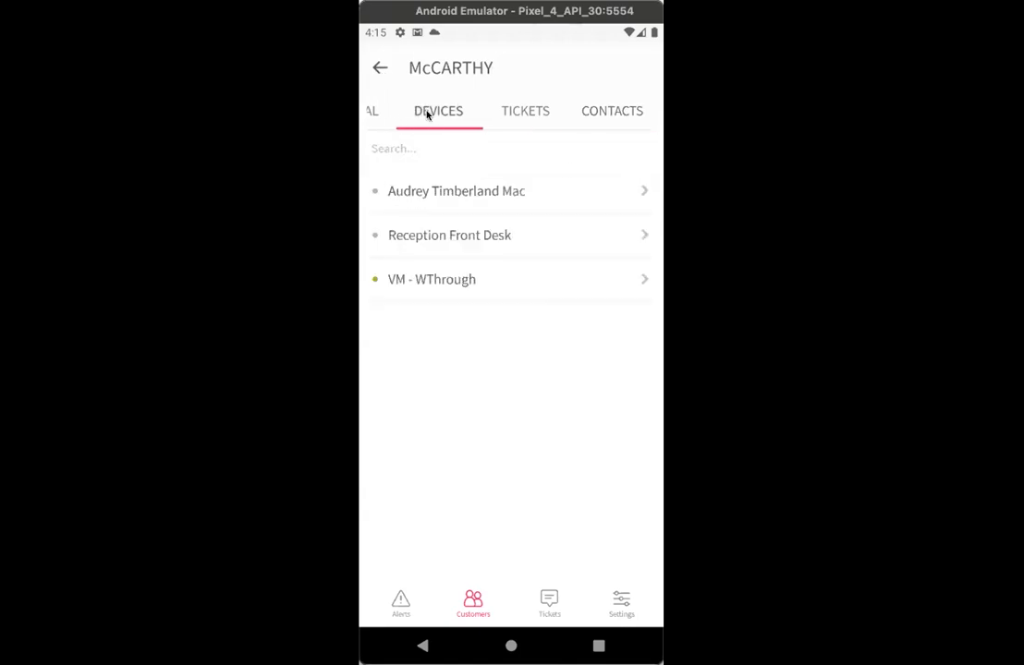
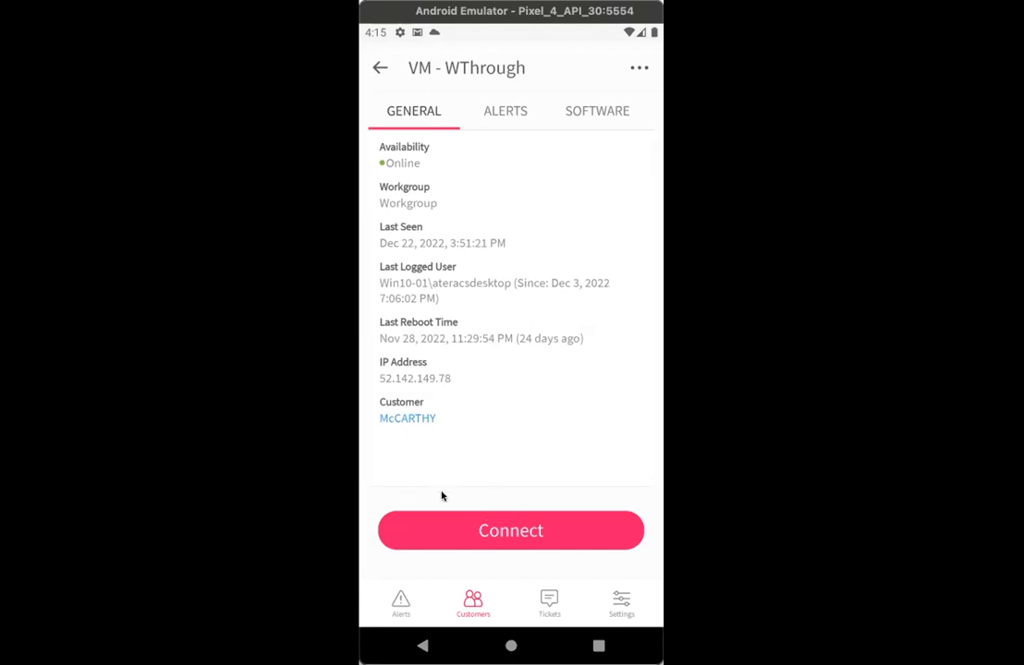
Step: Review the VM's alerts, checking the first alert's action menu and expanded details
click(499, 110)
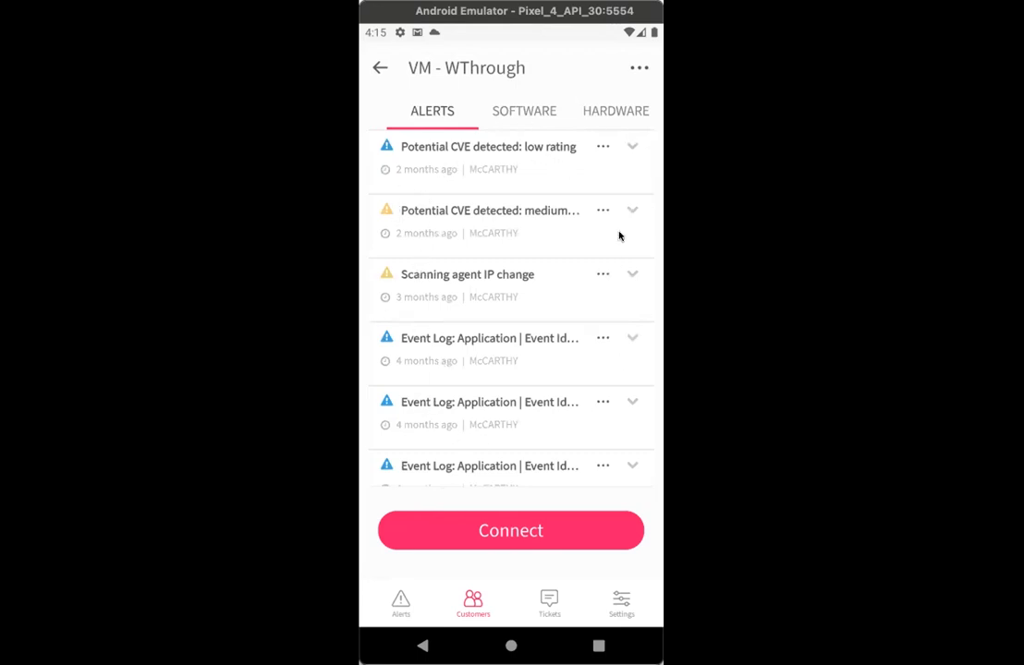
click(602, 146)
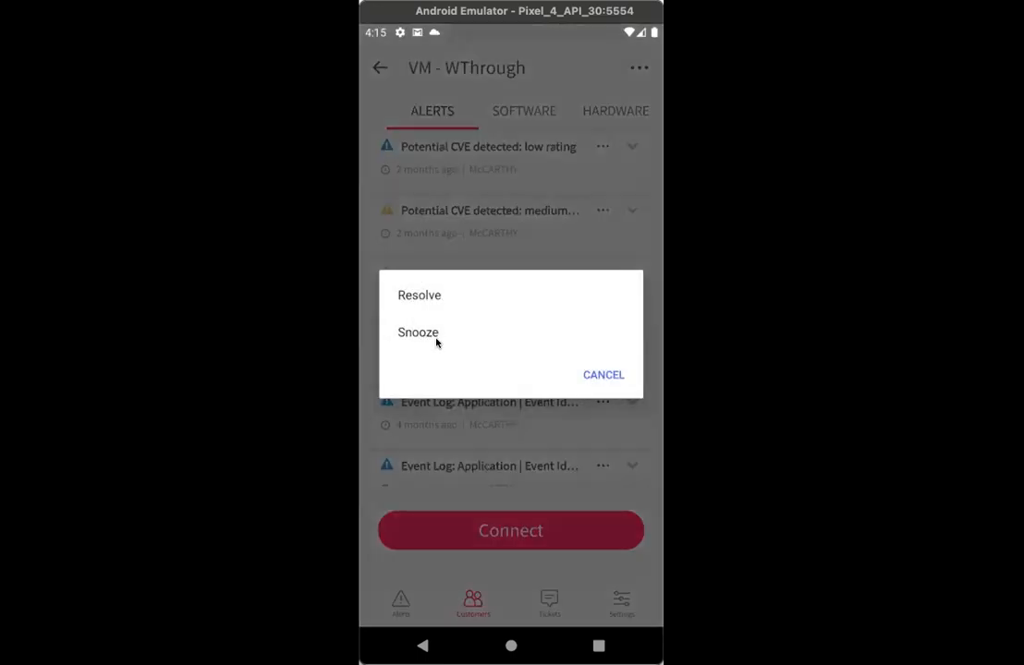
click(604, 374)
click(632, 146)
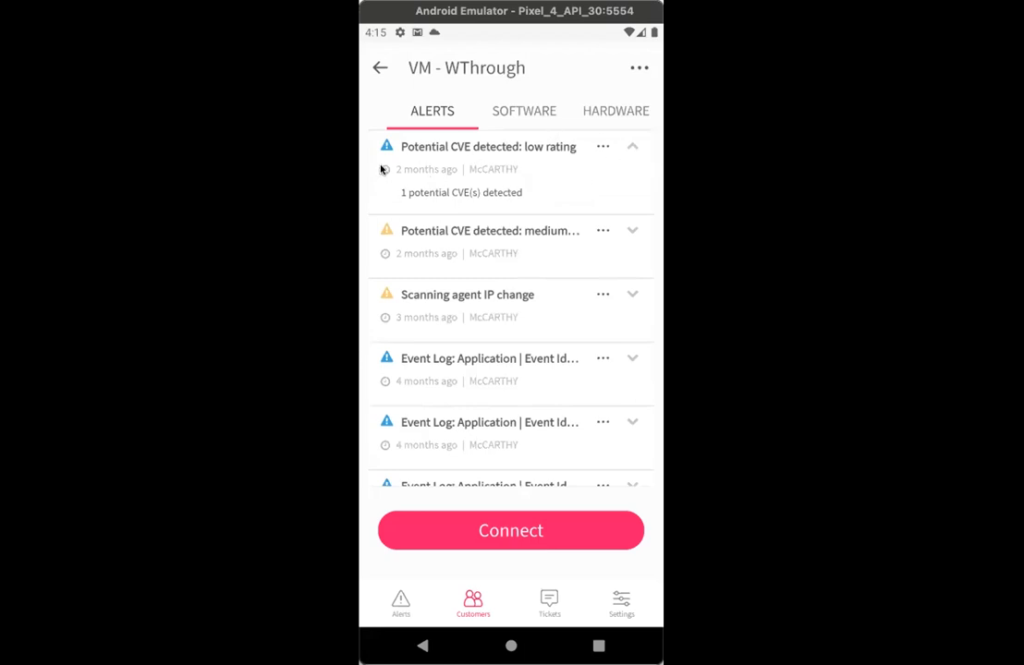
click(632, 146)
Step: Look through the VM's software, hardware and disk usage for drives C: and D:
click(538, 108)
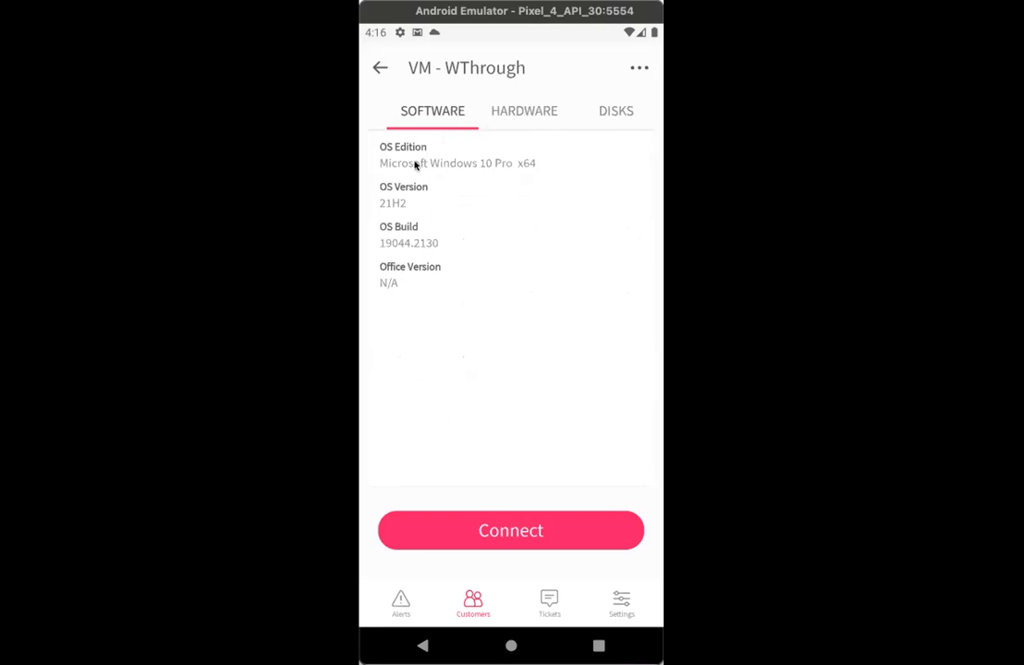
click(524, 113)
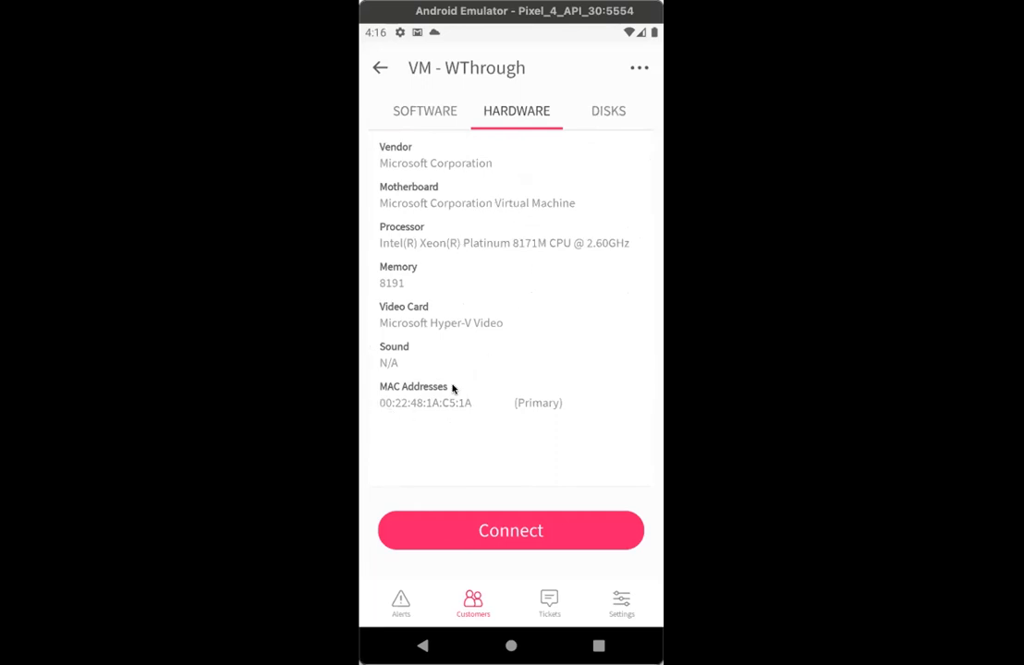
click(590, 115)
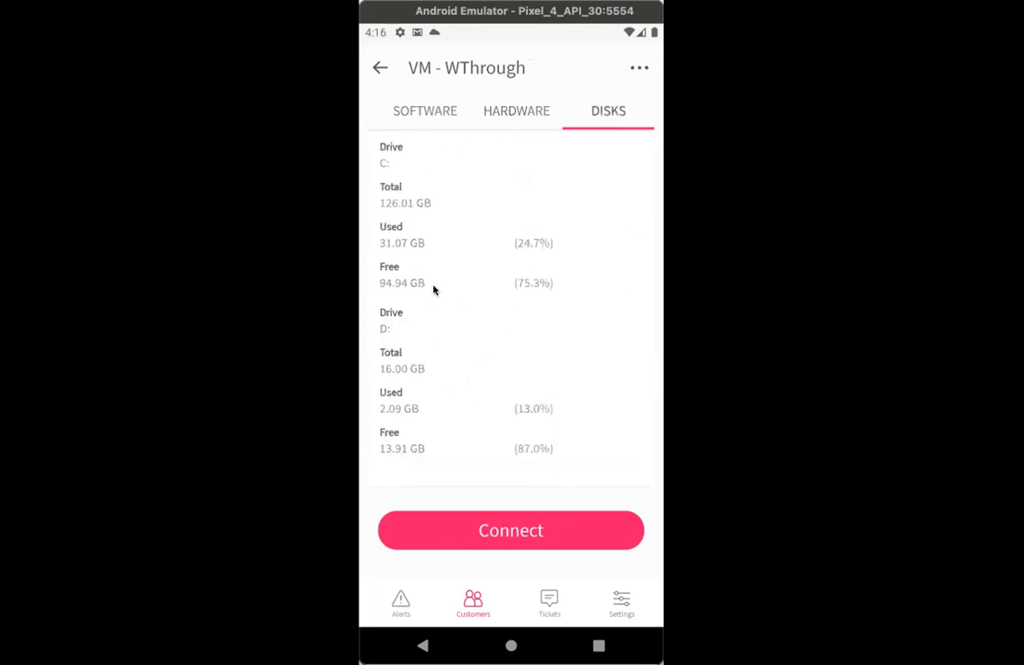
drag(476, 110, 654, 125)
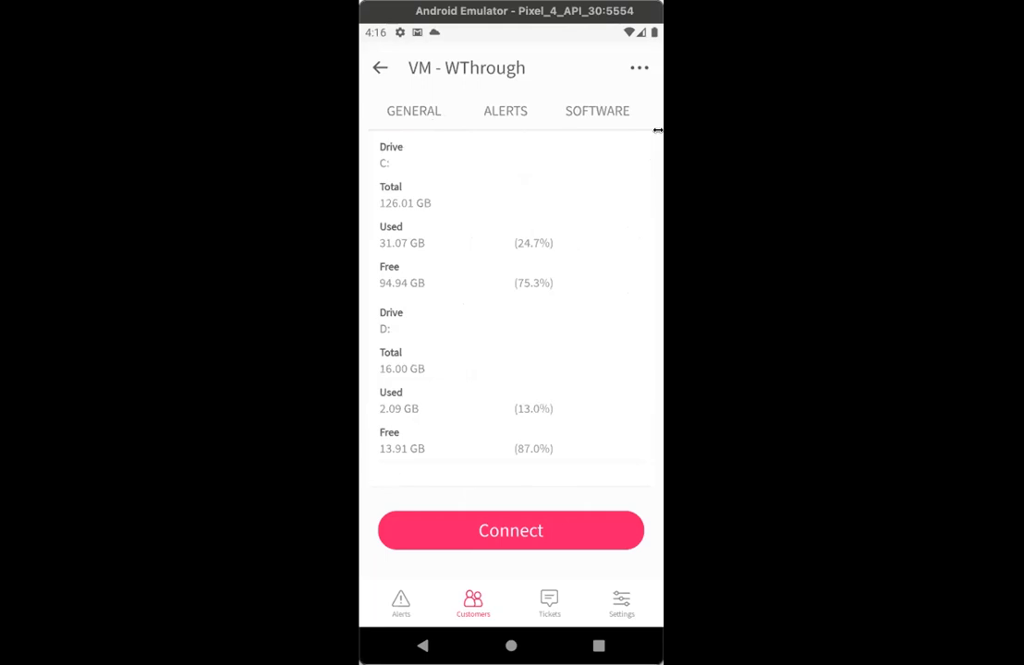
Step: Return to the VM's general details and check its Log out/Restart/Shutdown power options without using them
click(415, 108)
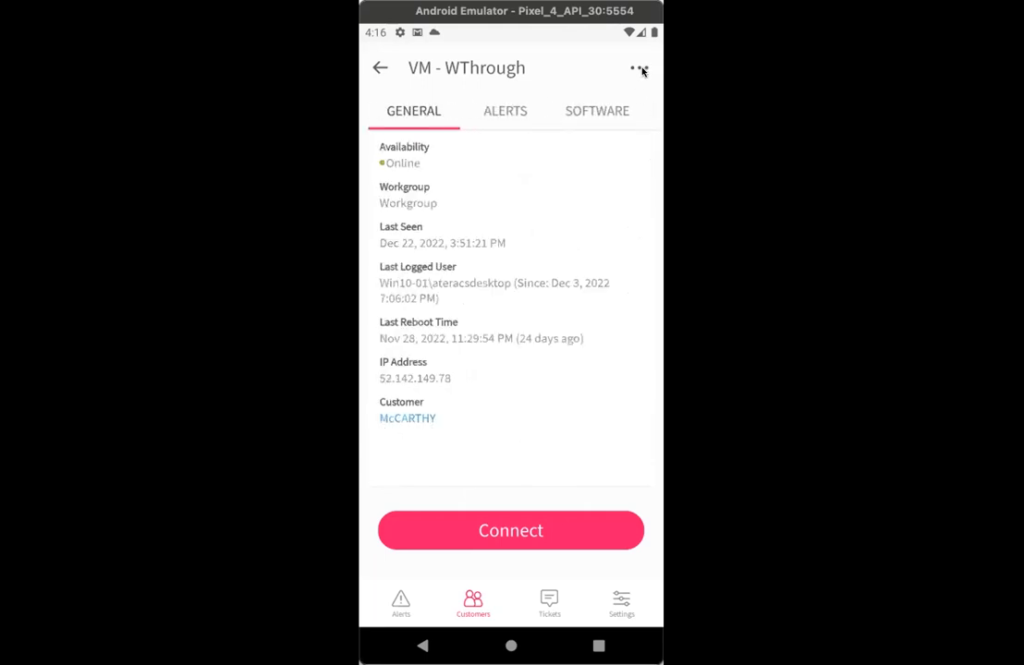
click(638, 70)
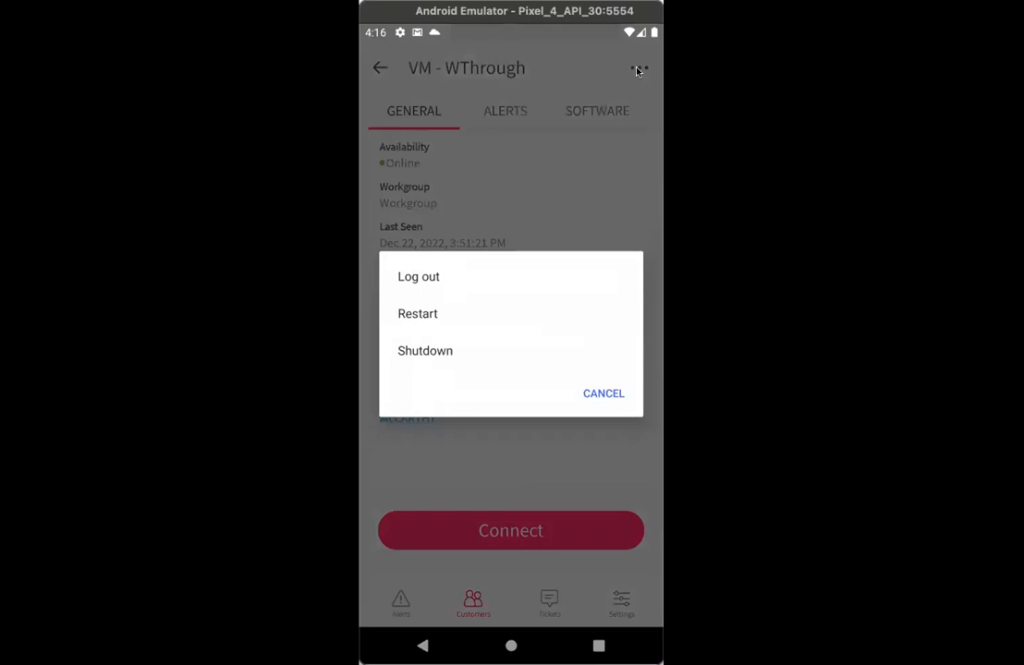
click(603, 394)
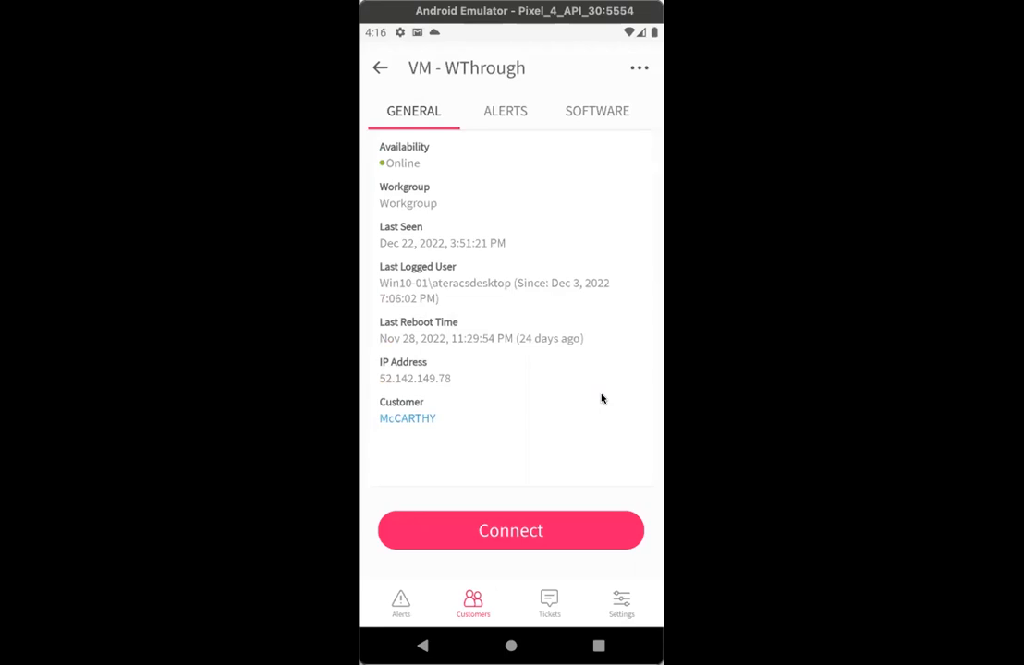
Step: Review the overall alerts list, checking the first alert's actions, then move to the Tickets list
click(401, 599)
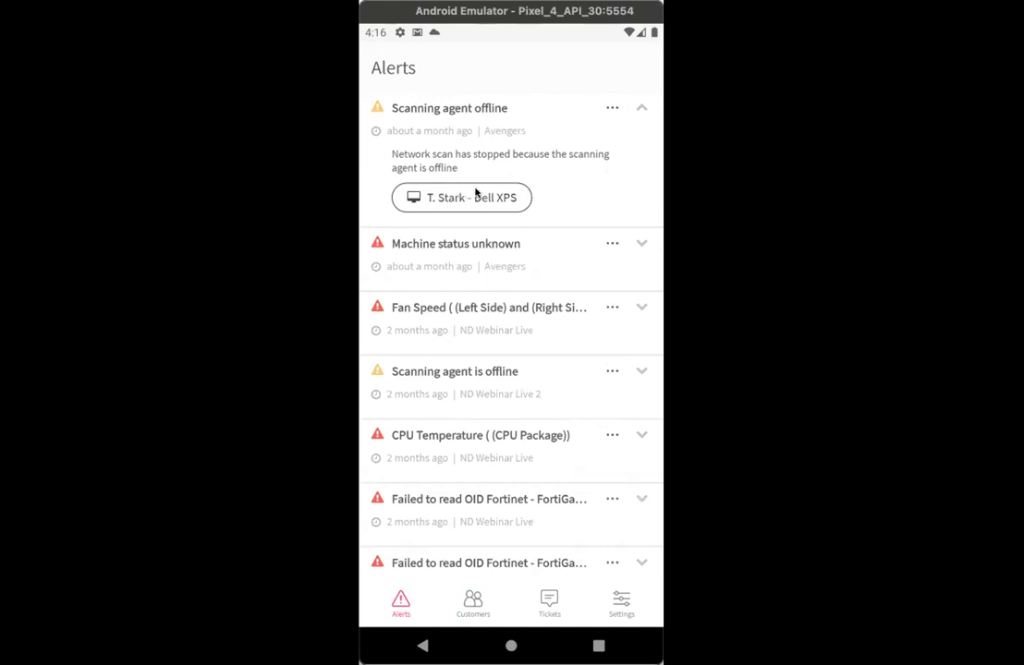
click(613, 111)
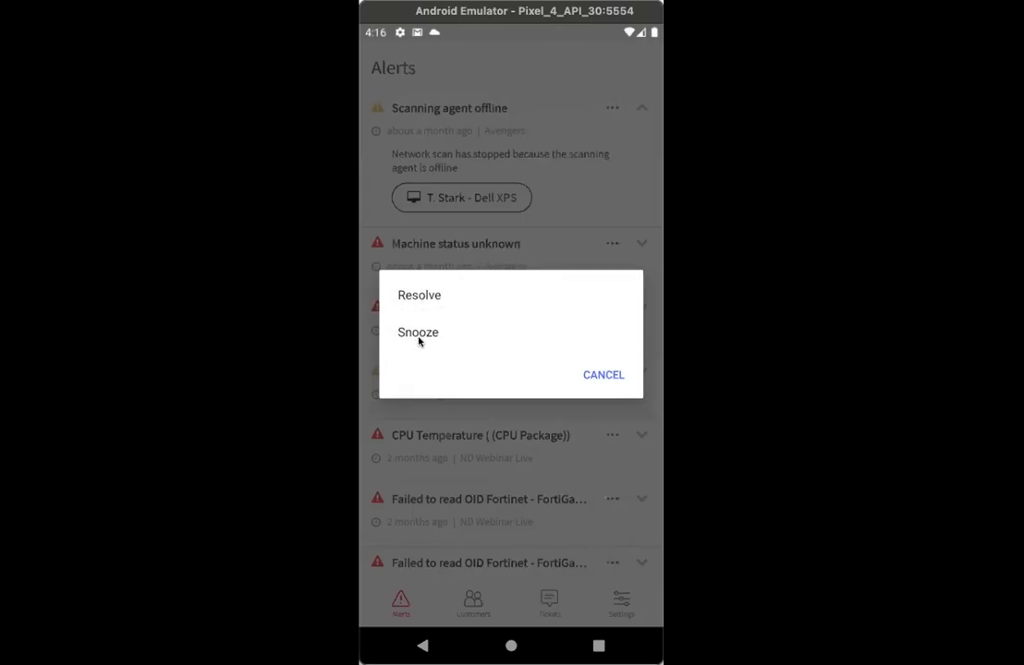
click(603, 374)
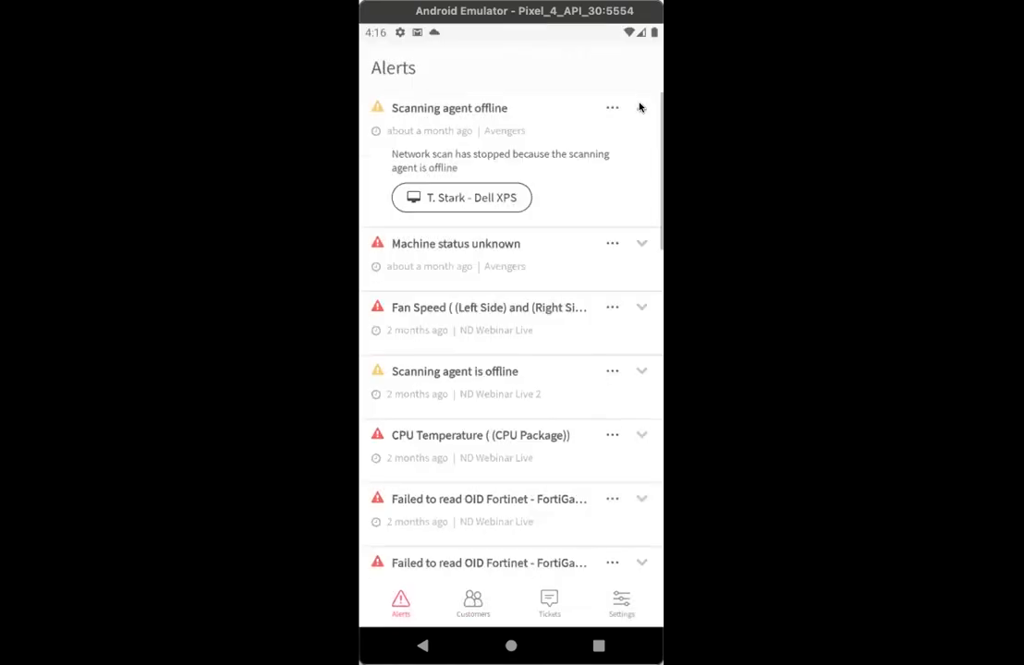
click(642, 108)
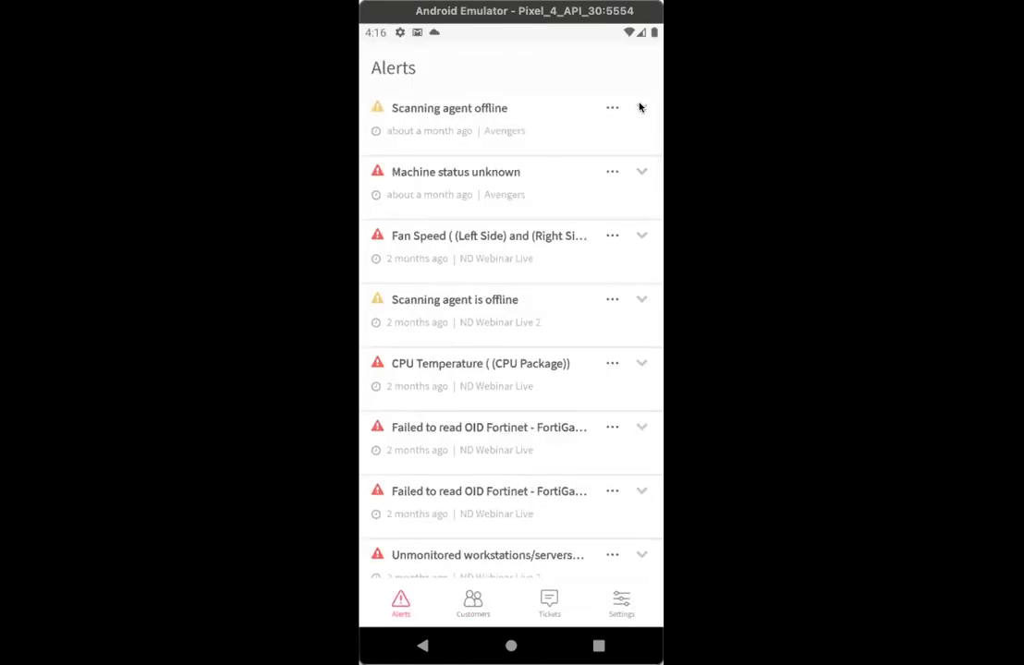
click(549, 607)
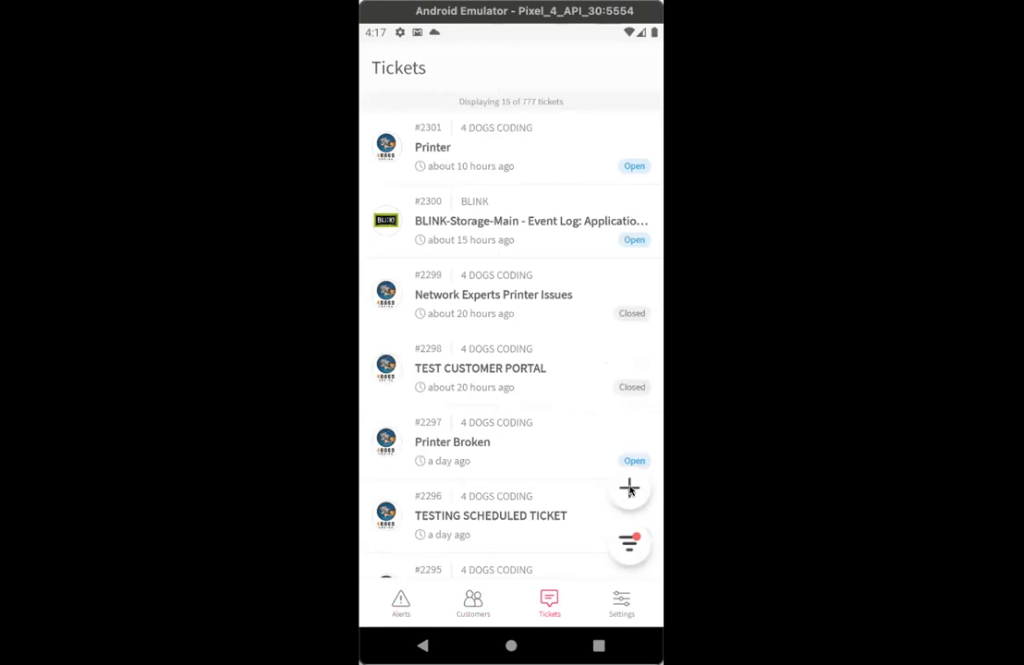
click(628, 544)
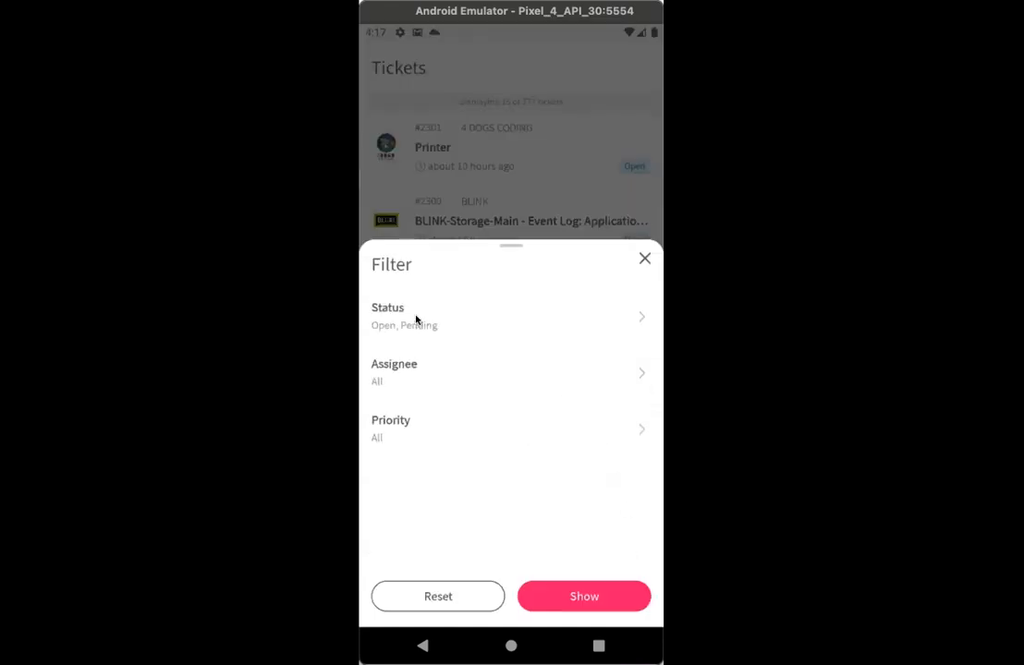
click(435, 317)
click(373, 266)
click(645, 259)
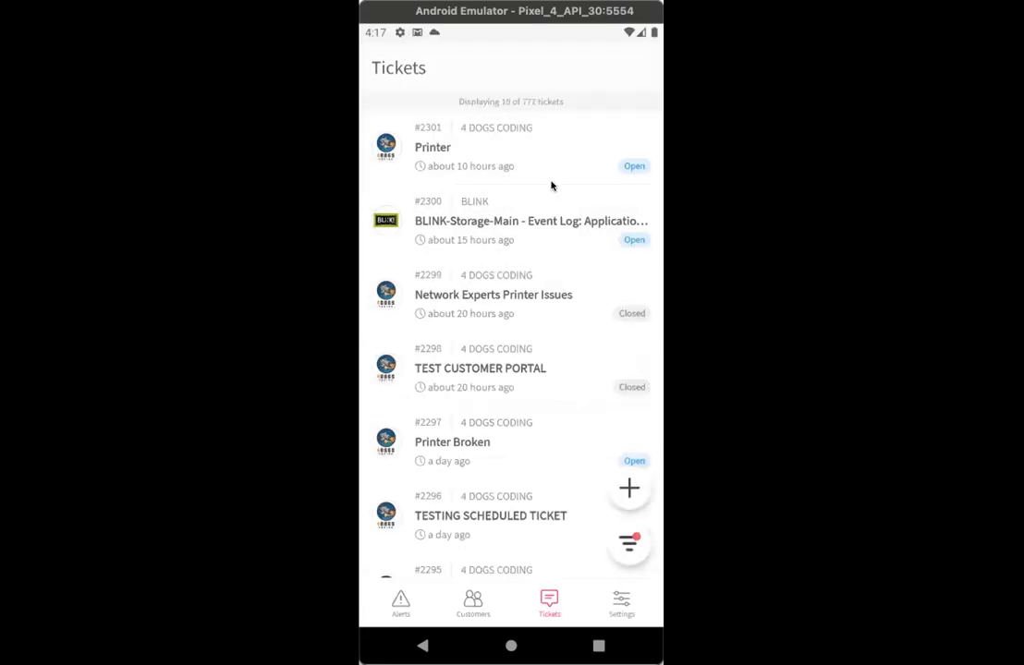
scroll(490, 379, down, 5)
scroll(490, 416, down, 5)
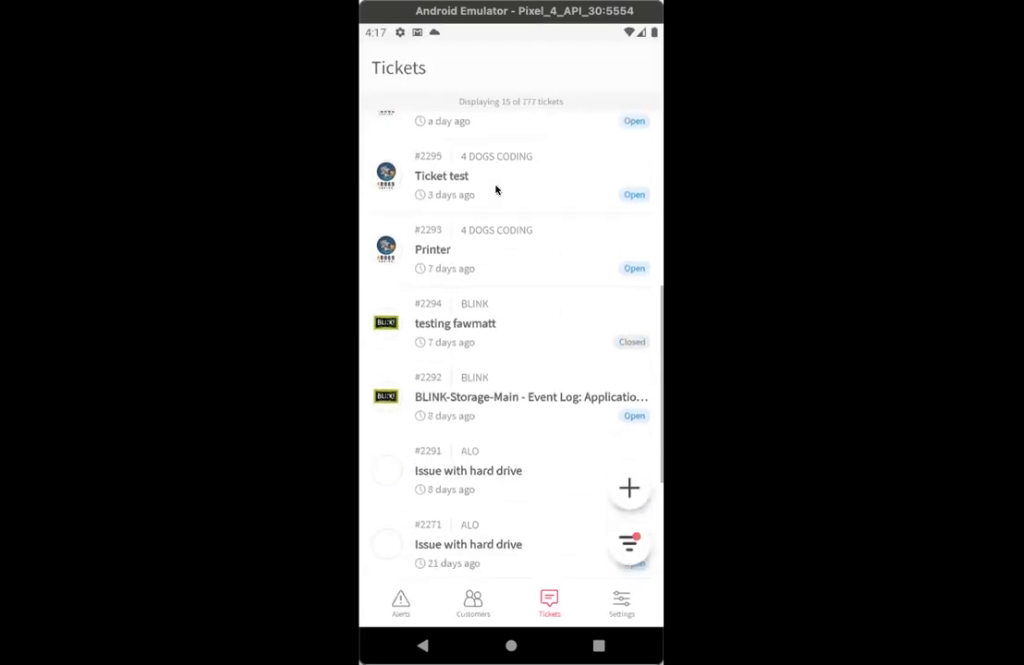
scroll(522, 342, up, 3)
scroll(546, 434, up, 2)
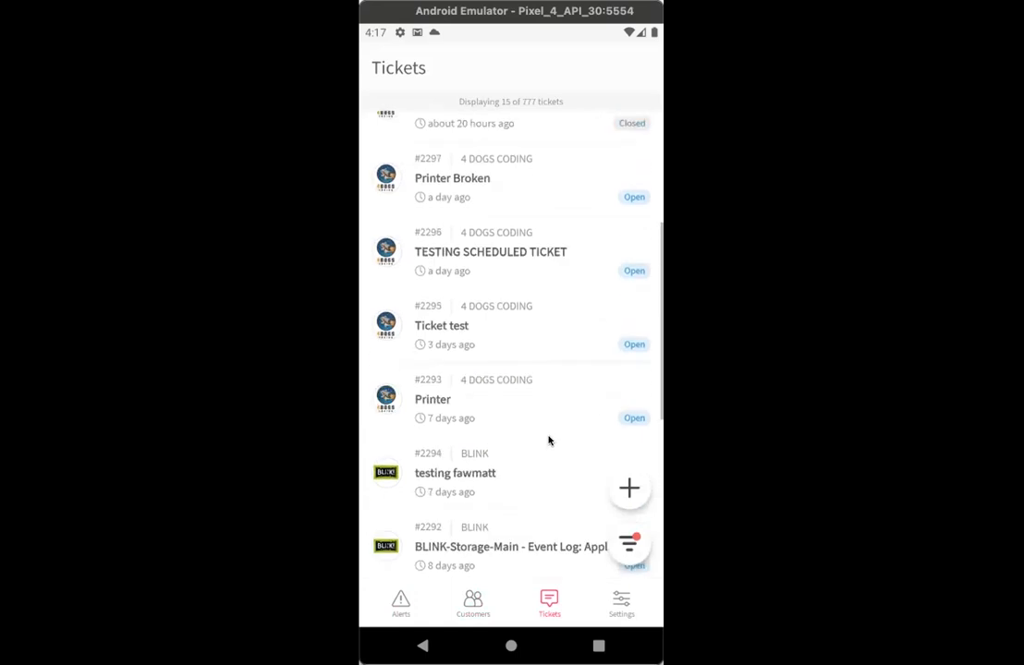
scroll(532, 361, up, 3)
scroll(554, 499, up, 2)
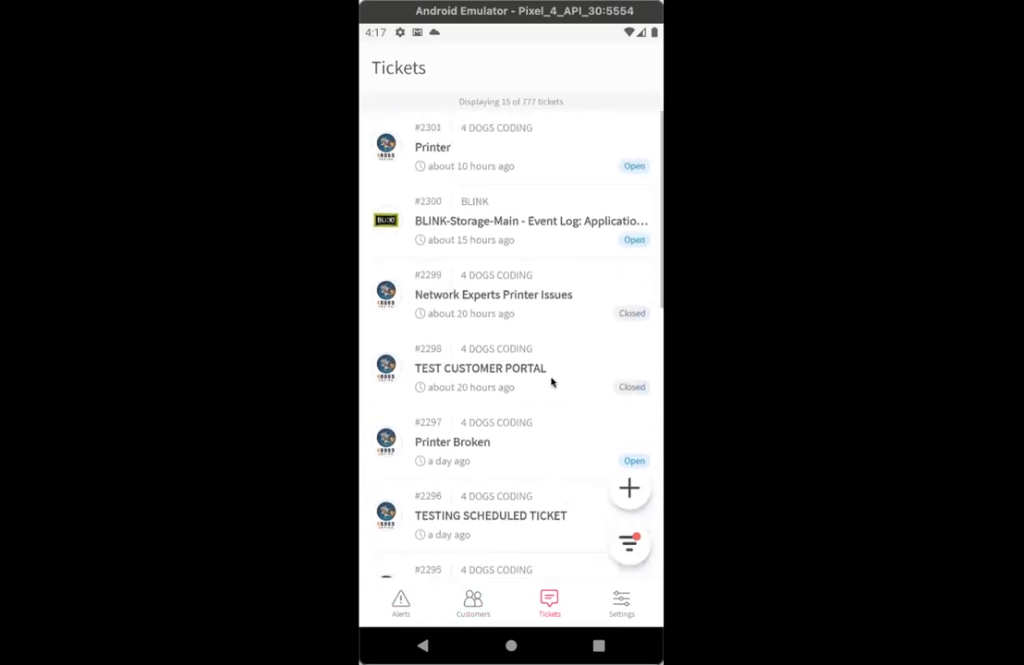
Step: Open ticket #2301 Printer, stop its timer and look at the Add Time Entry form without saving
click(435, 150)
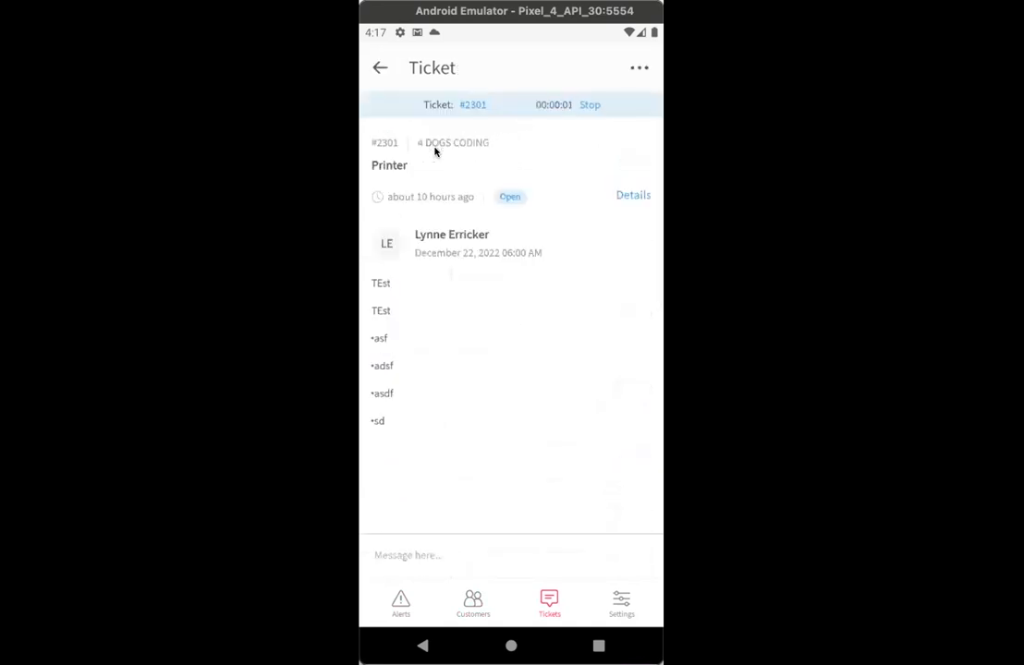
click(590, 105)
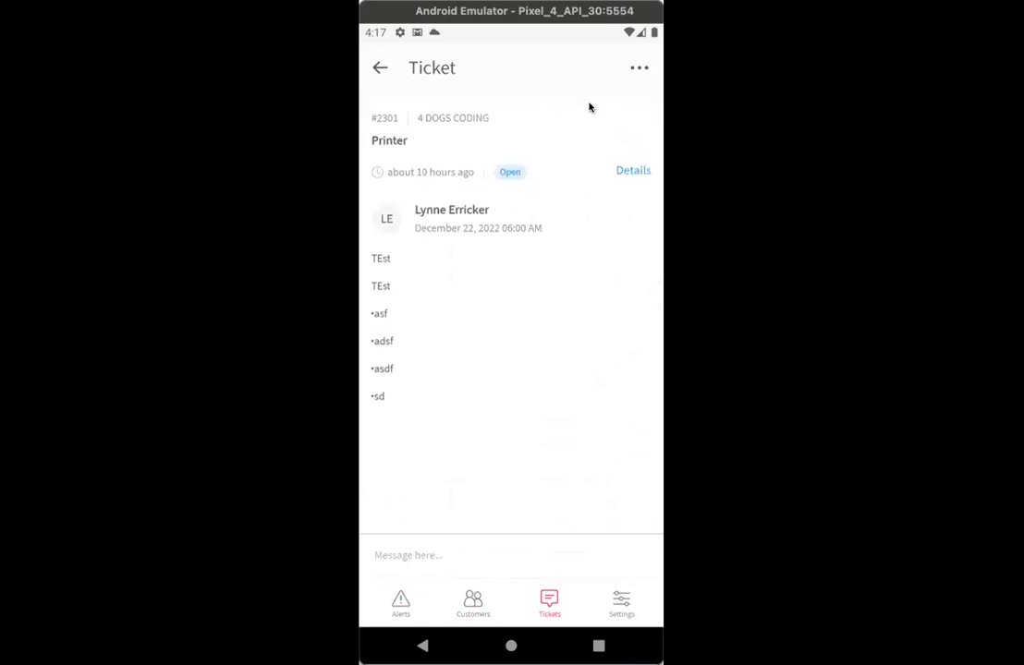
click(639, 67)
click(409, 298)
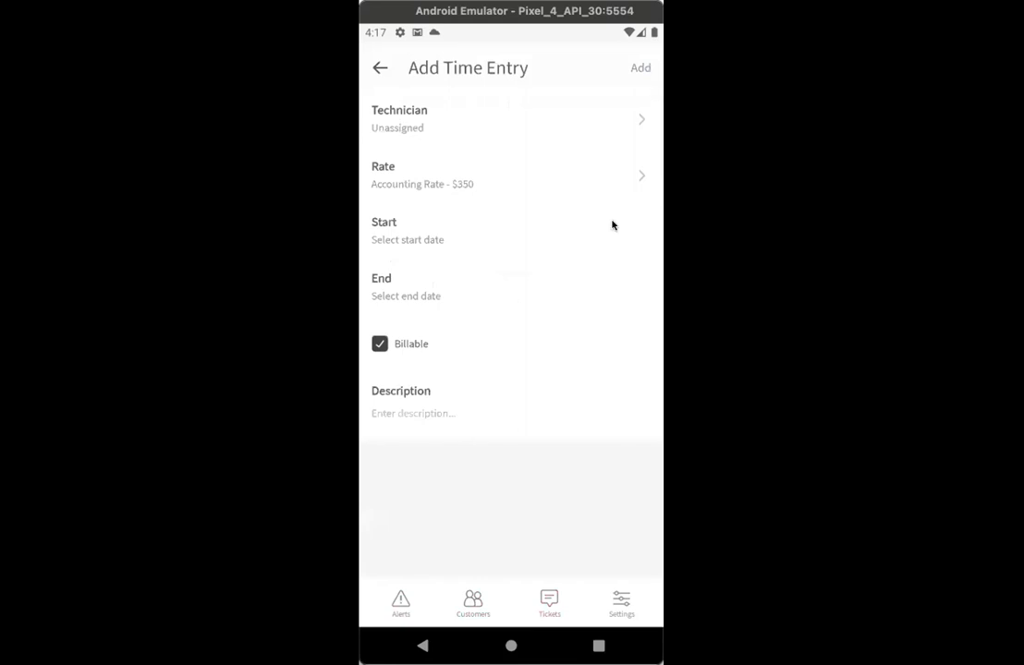
click(379, 68)
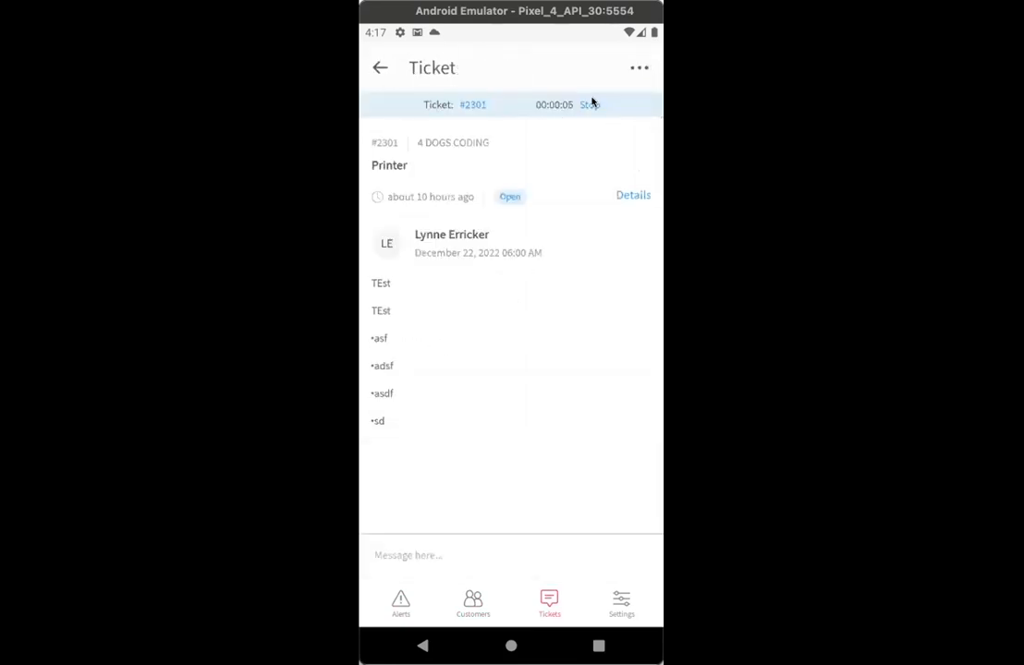
Step: Stop the timer again and check the ticket's extra actions menu without choosing one
click(589, 104)
click(638, 68)
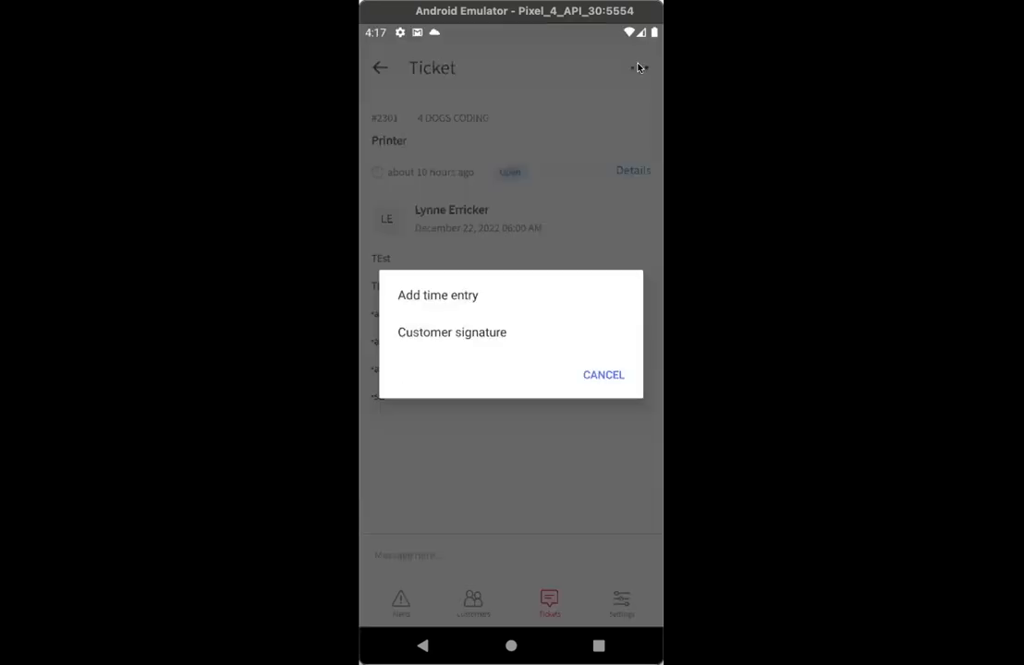
click(604, 374)
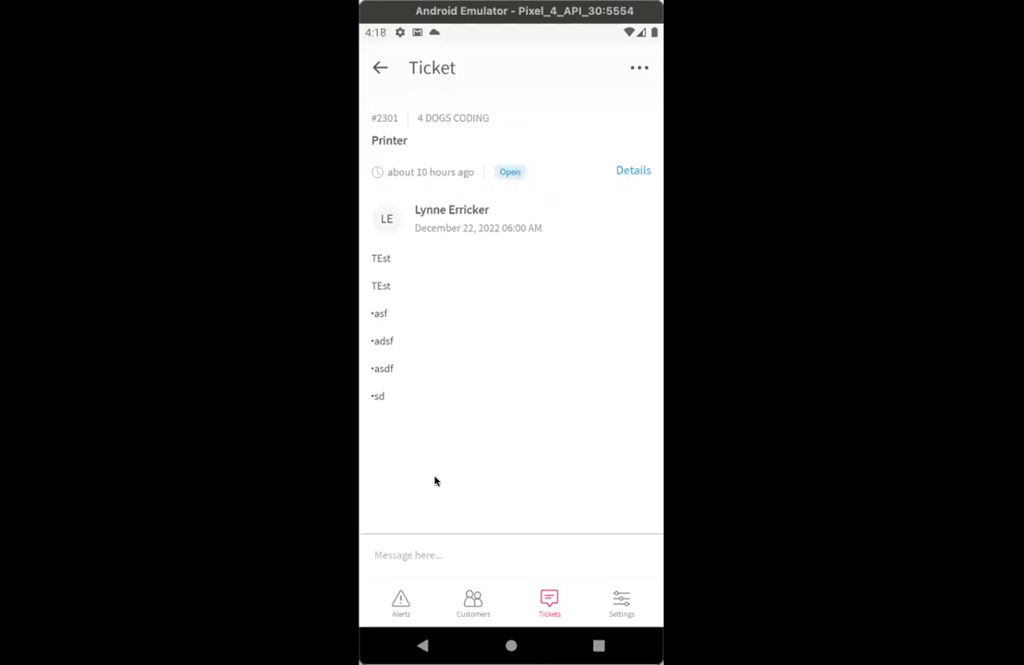
click(397, 555)
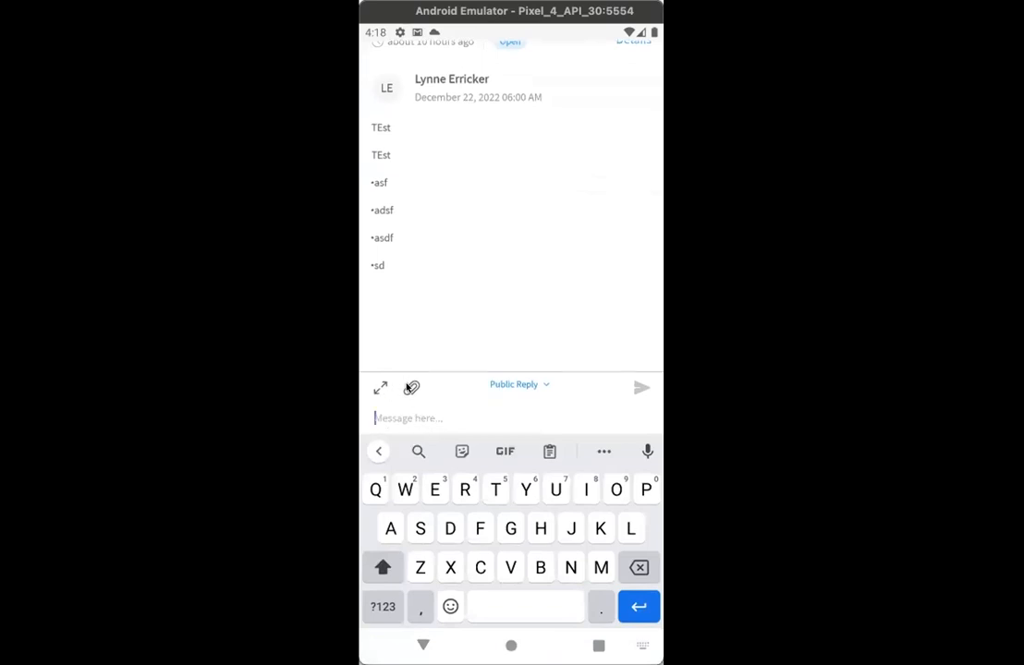
click(517, 384)
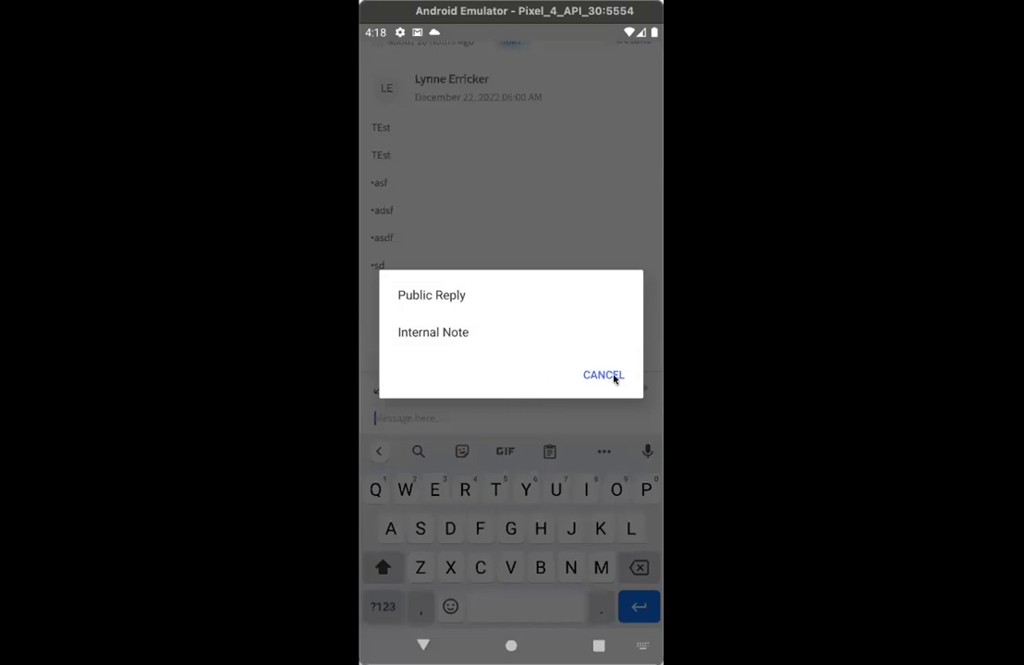
click(604, 374)
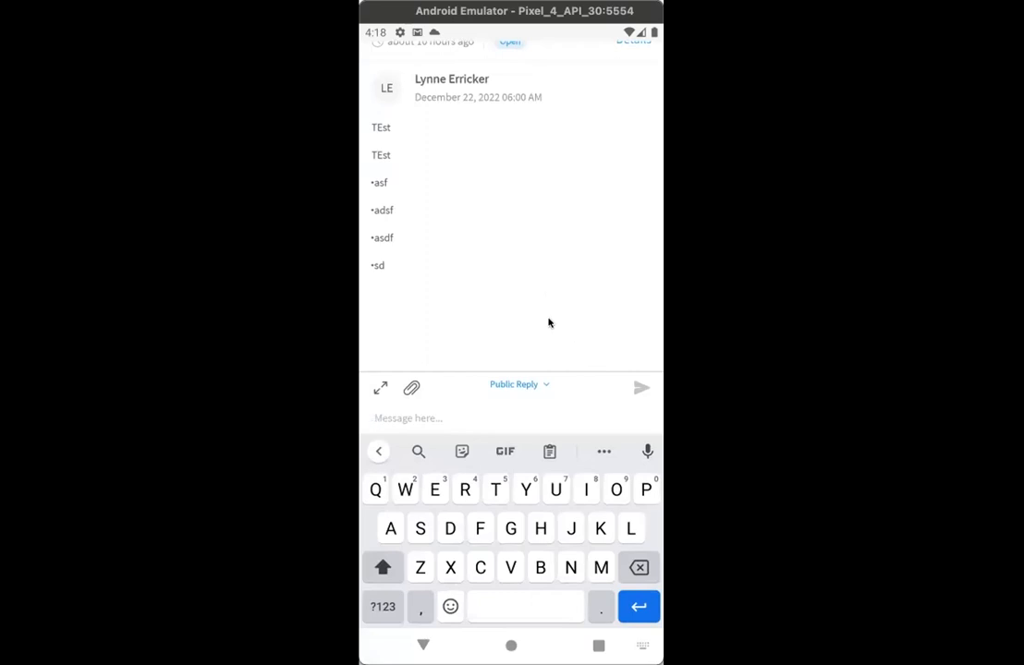
click(424, 645)
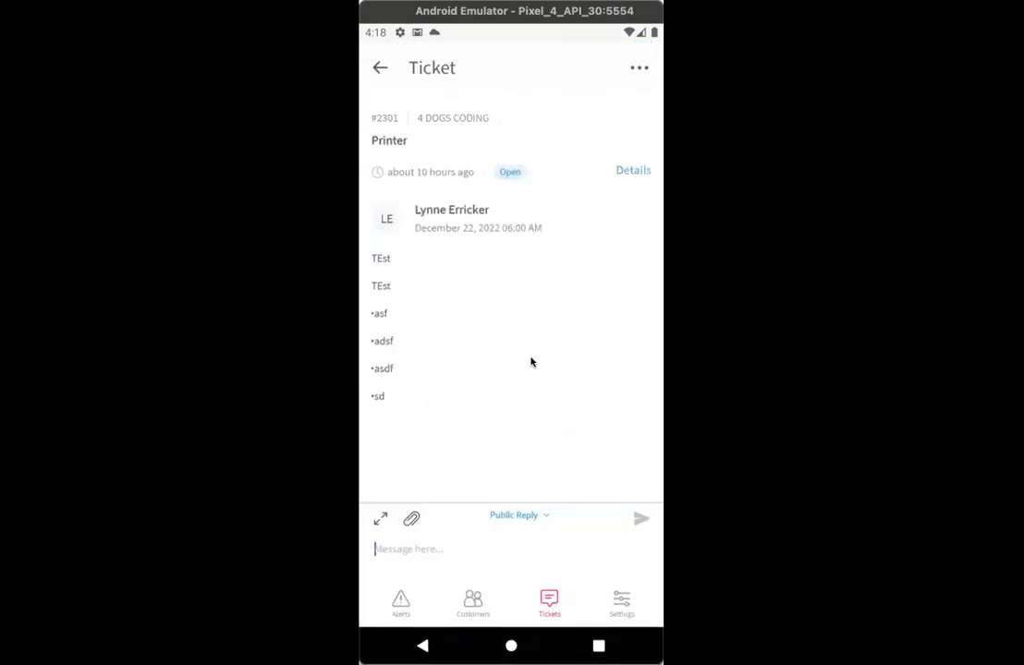
Step: Set ticket #2301 Printer's status to Closed in its details and return to the conversation
click(633, 170)
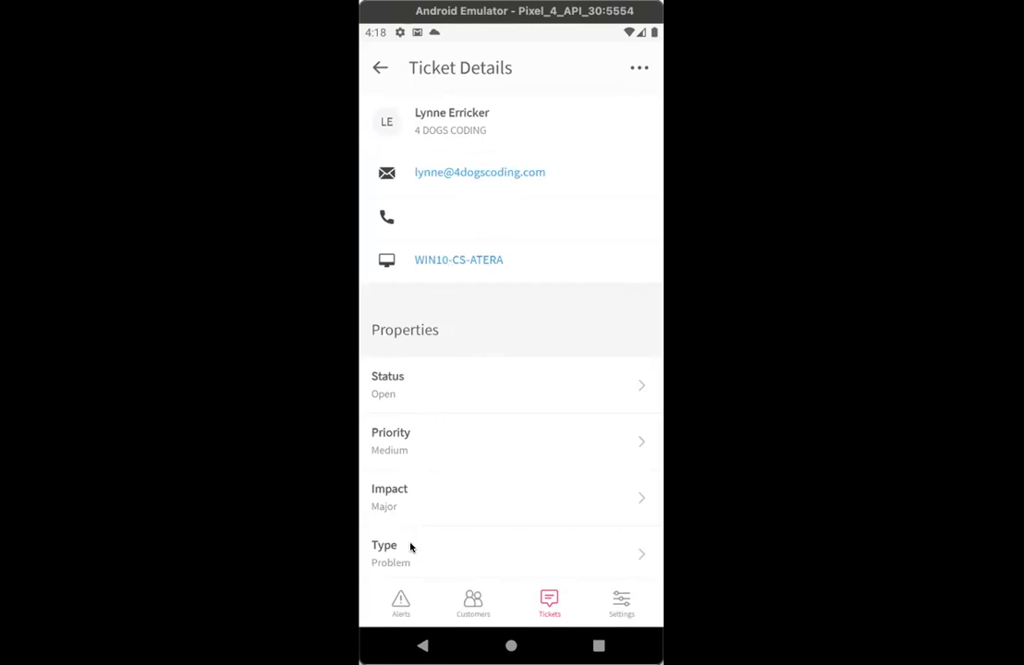
click(450, 399)
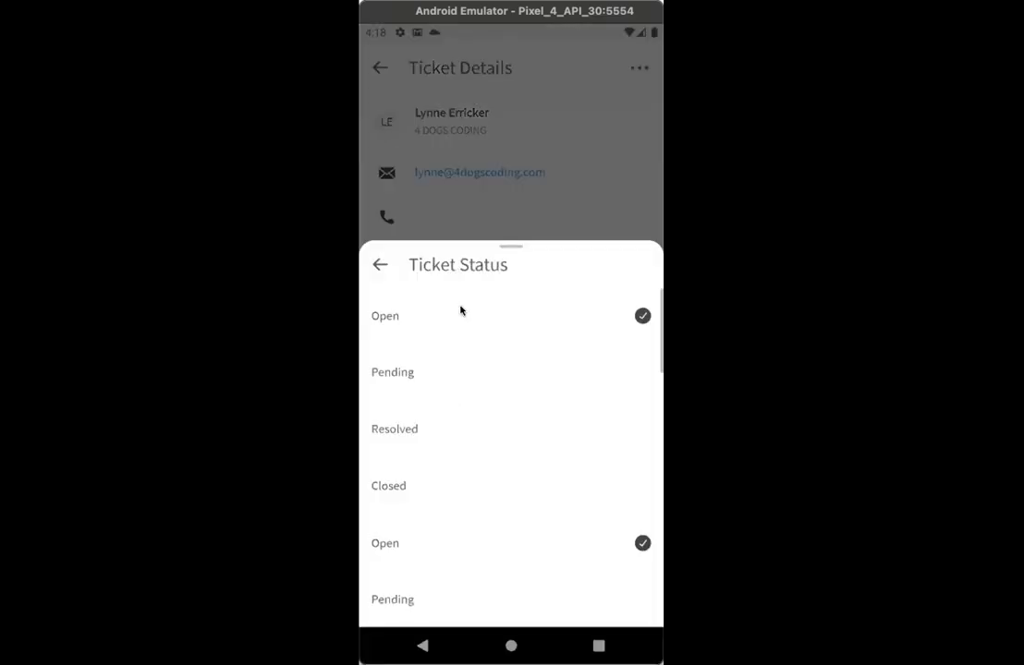
click(450, 485)
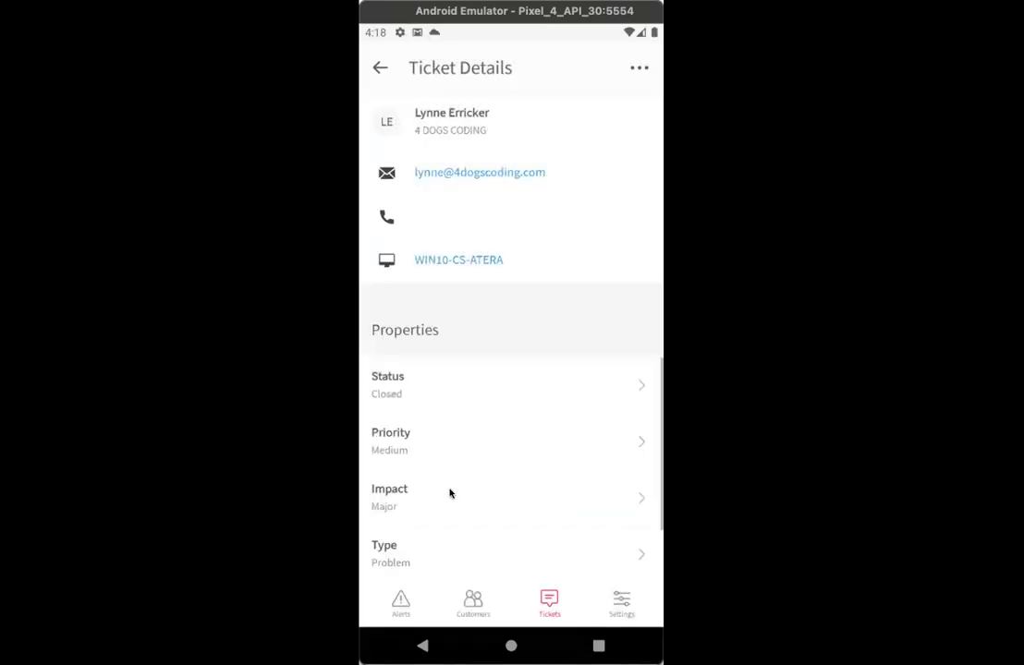
click(427, 390)
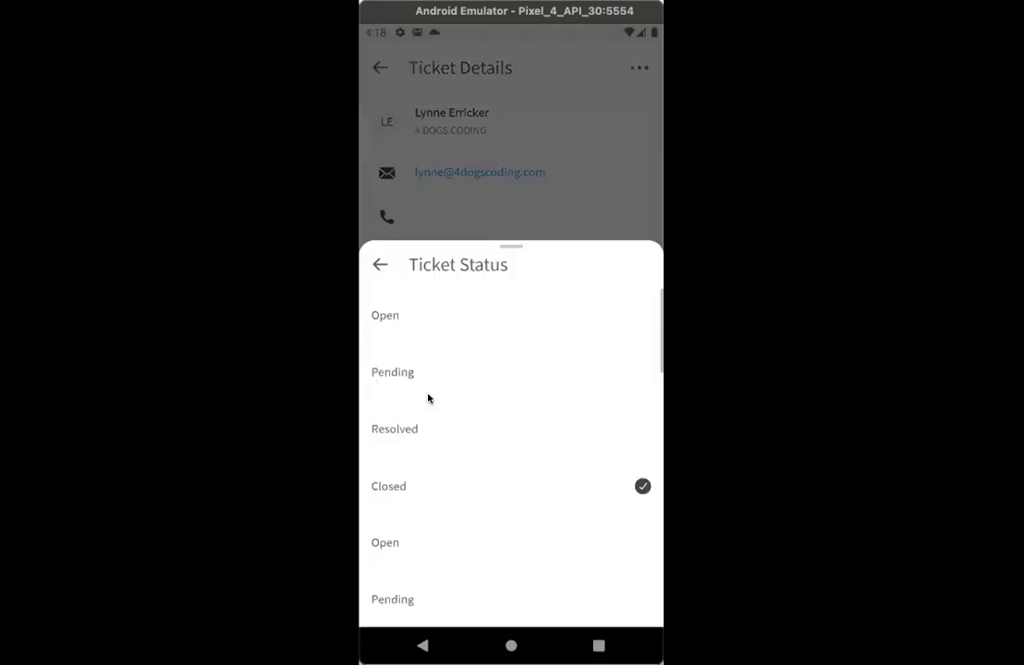
click(378, 266)
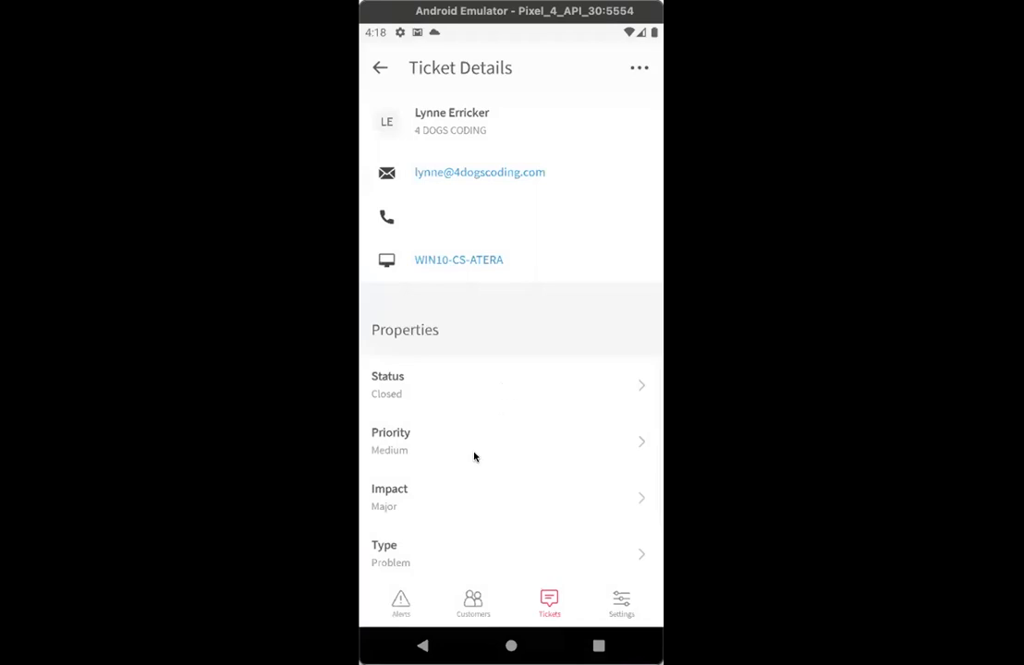
click(481, 499)
drag(463, 458, 475, 313)
click(378, 66)
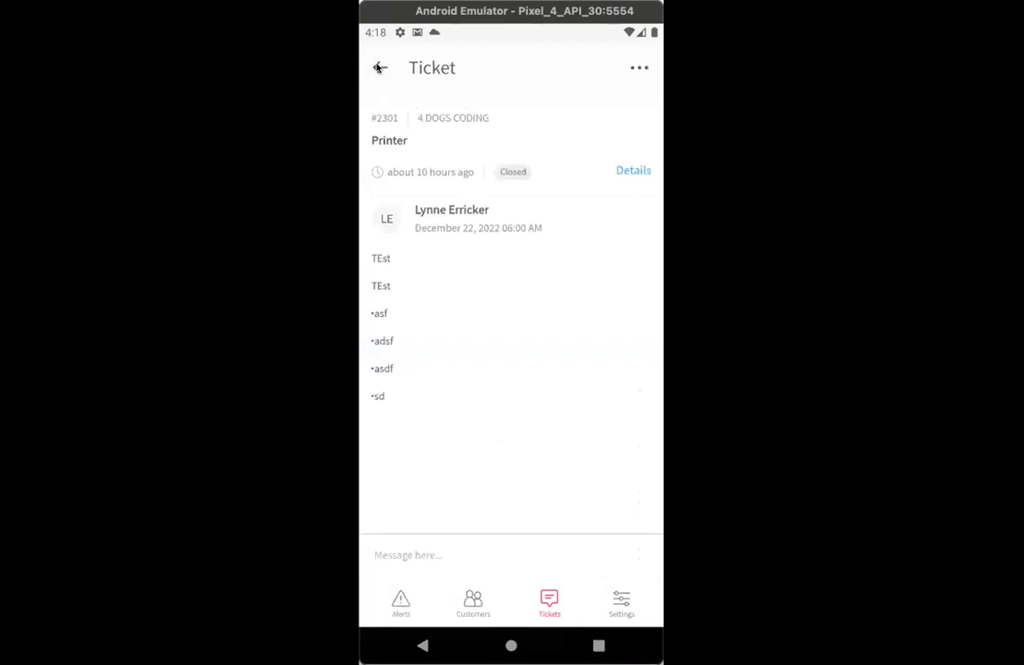
Step: Start a new ticket, look over its title, contact and properties fields, then abandon it unsaved
click(378, 67)
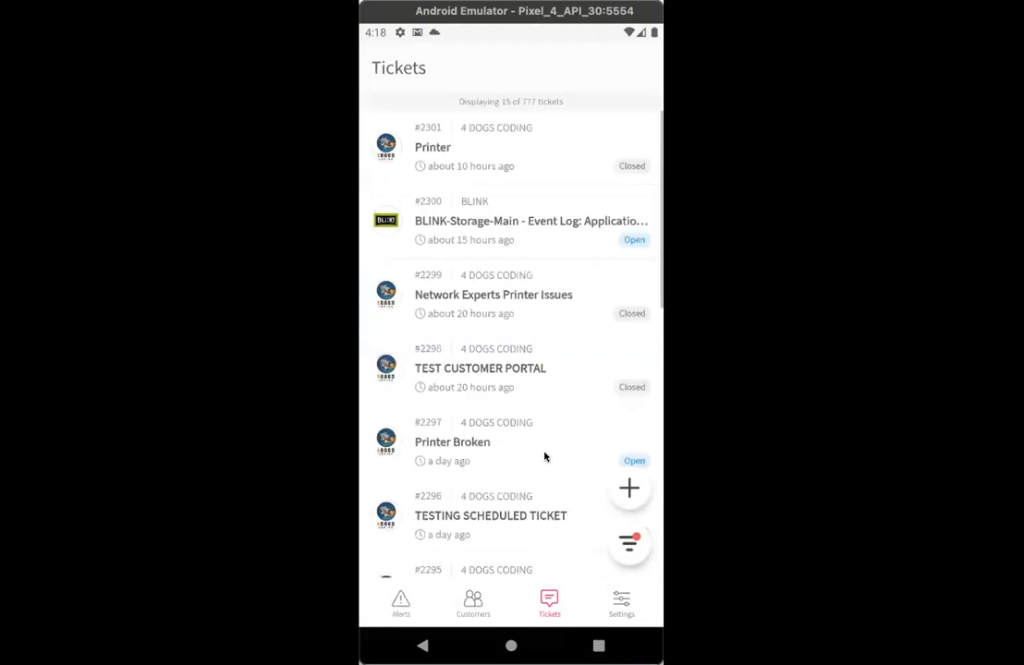
click(630, 488)
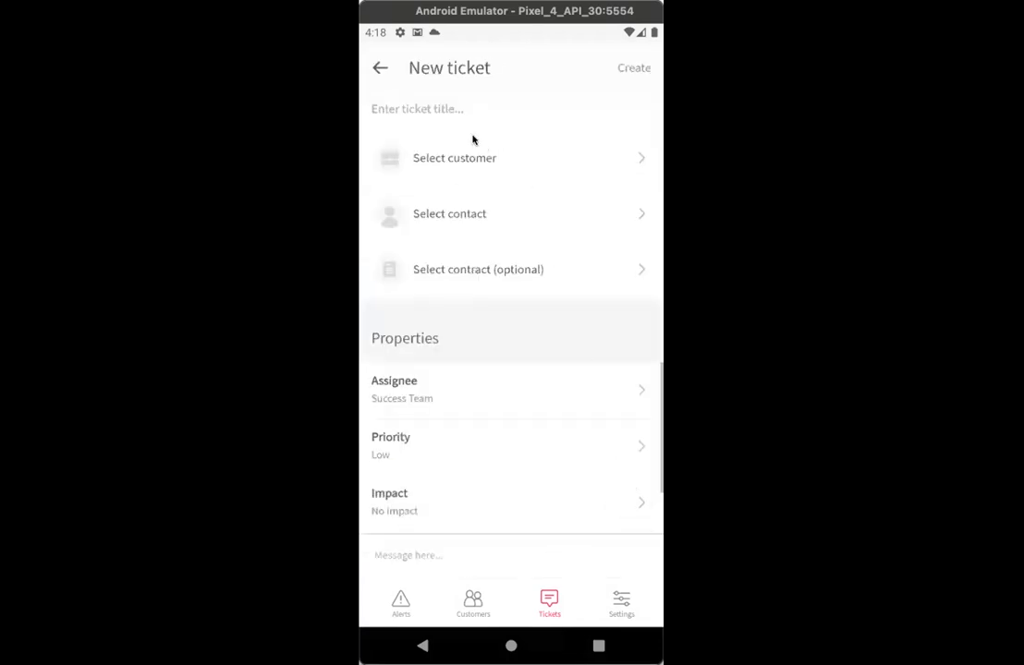
click(446, 108)
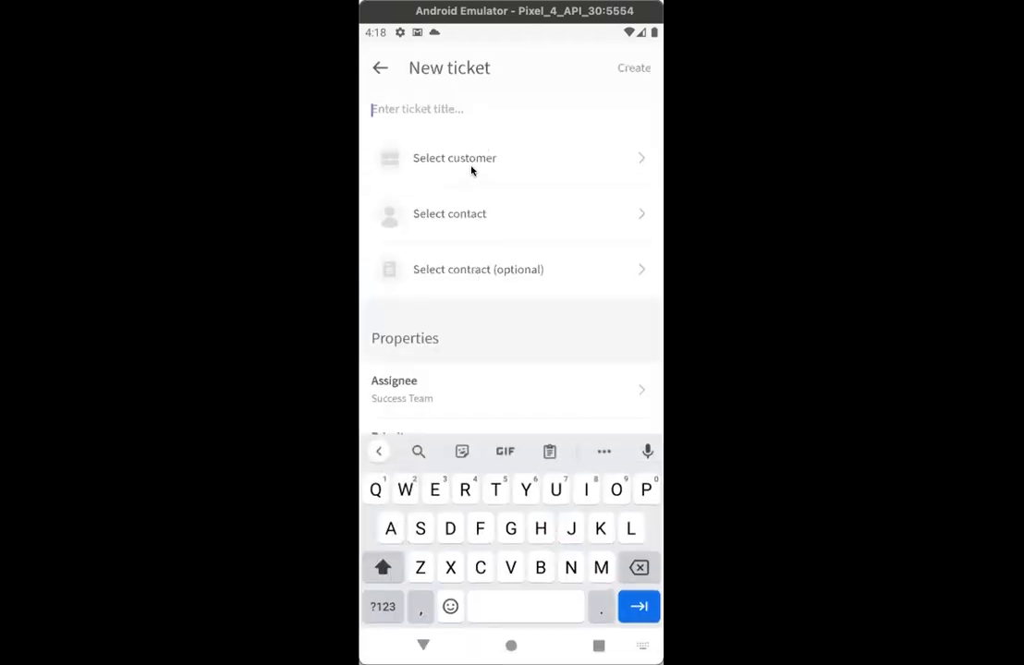
click(450, 213)
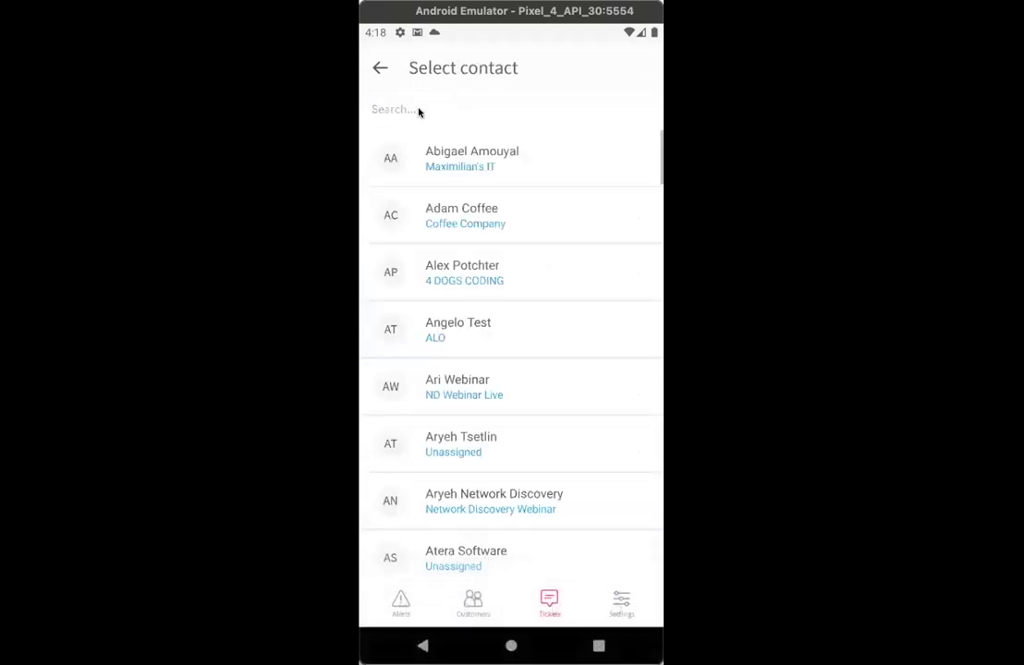
click(379, 68)
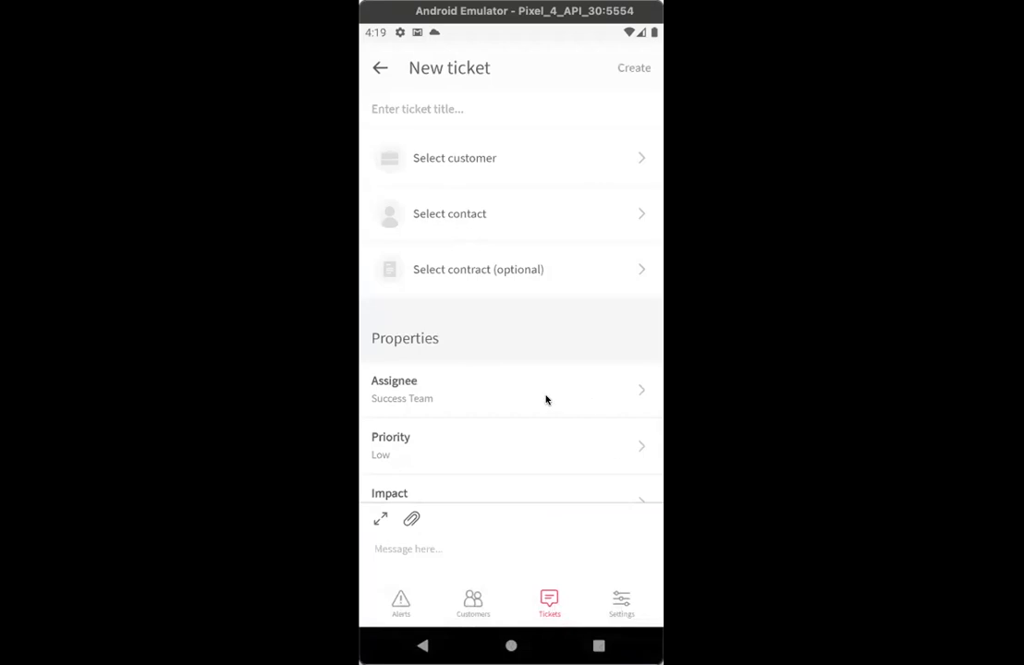
drag(597, 477, 590, 319)
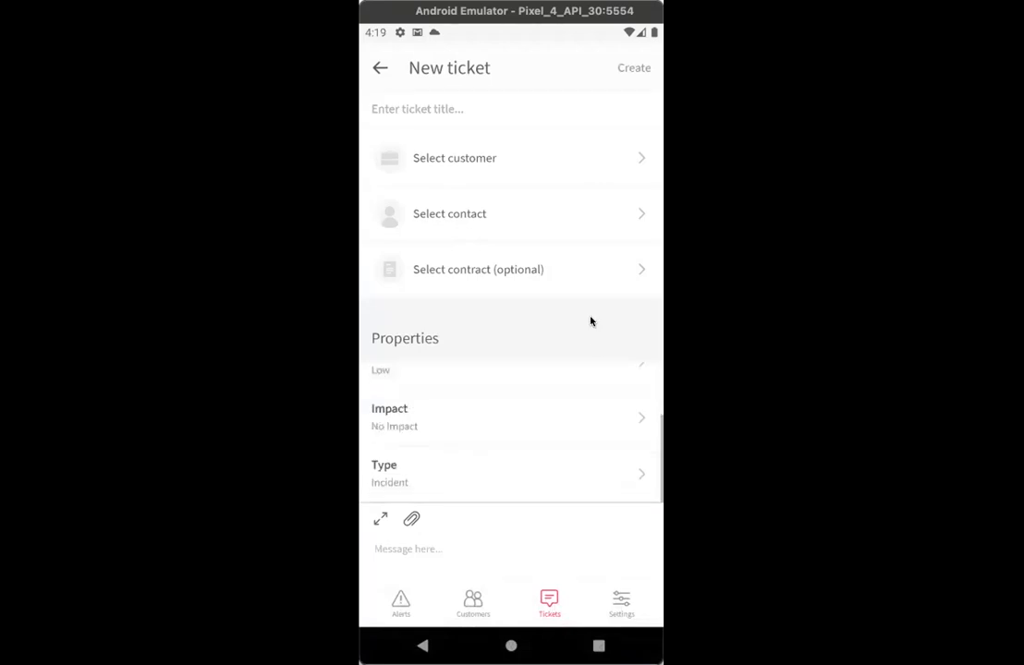
scroll(500, 405, up, 2)
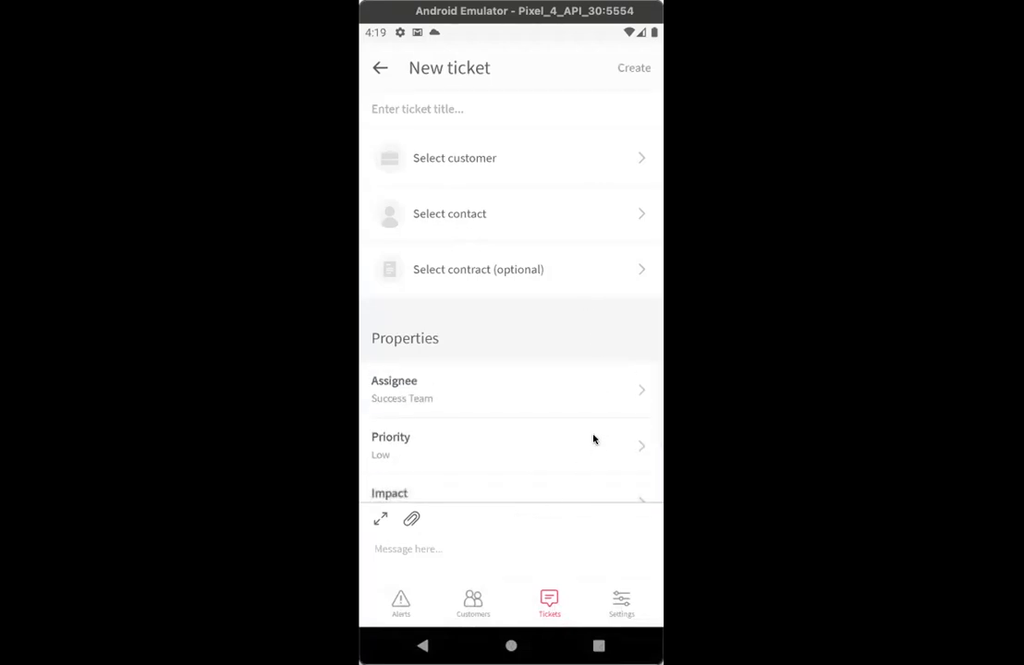
click(528, 447)
drag(528, 447, 492, 286)
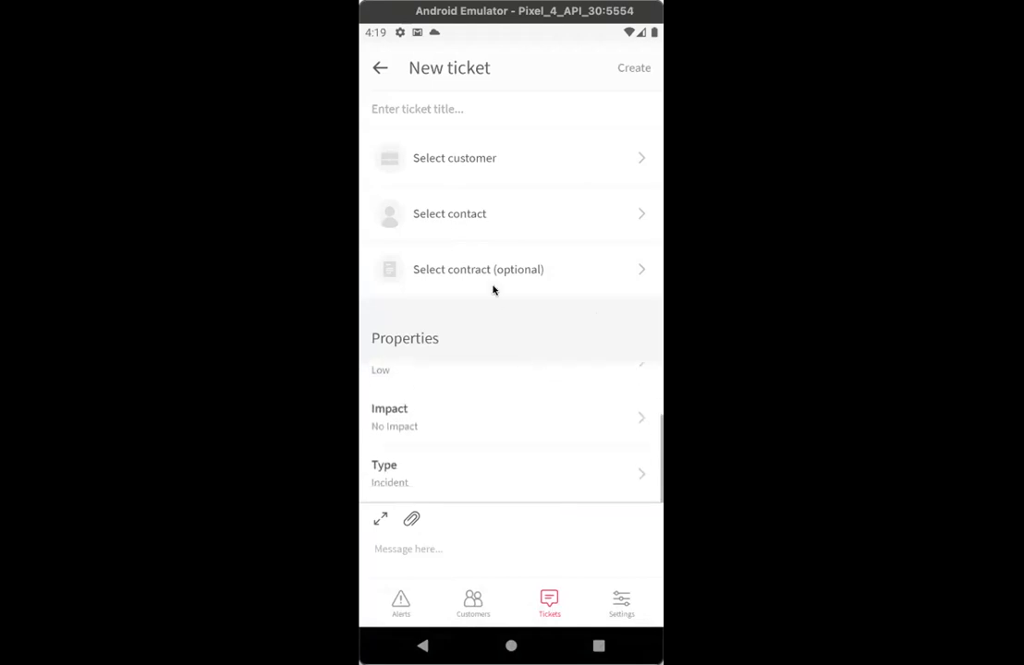
scroll(509, 462, up, 2)
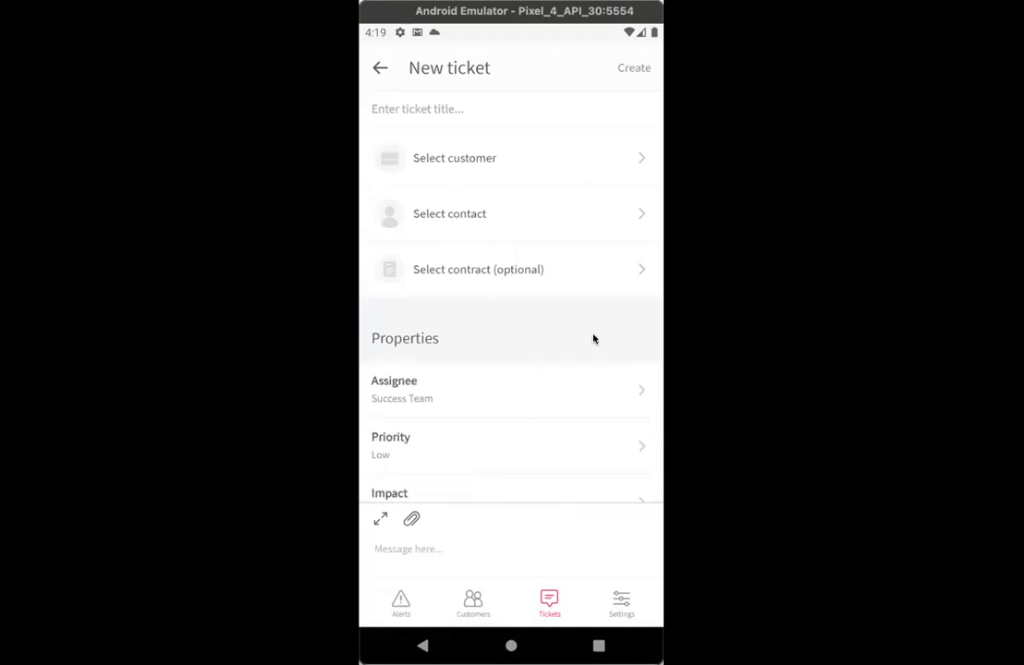
click(382, 68)
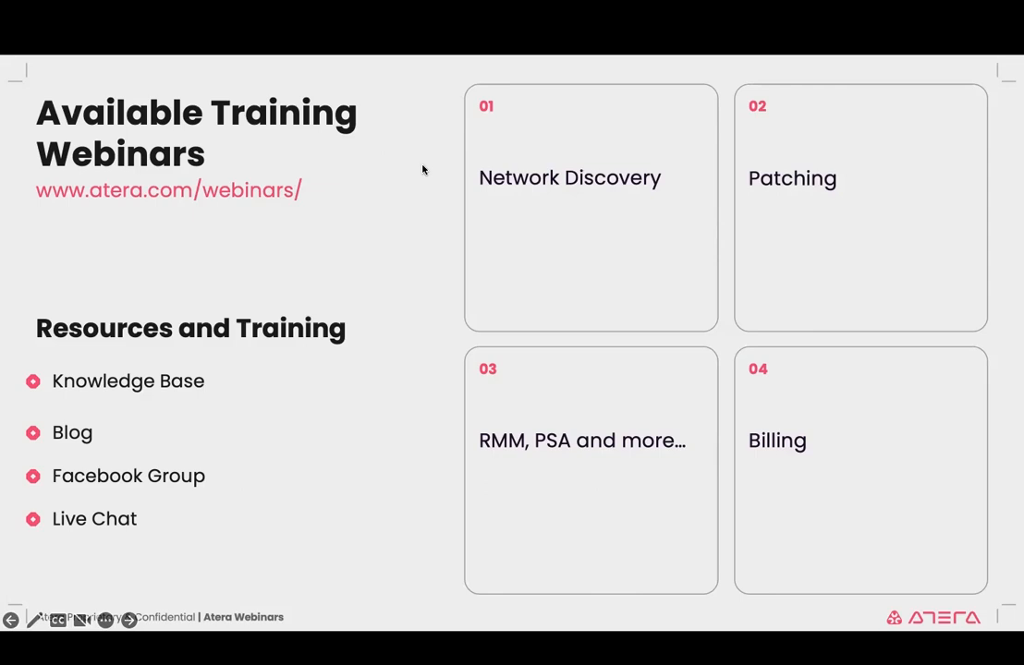
Step: Advance the presentation to the closing 'Thank you!' slide
key(Right)
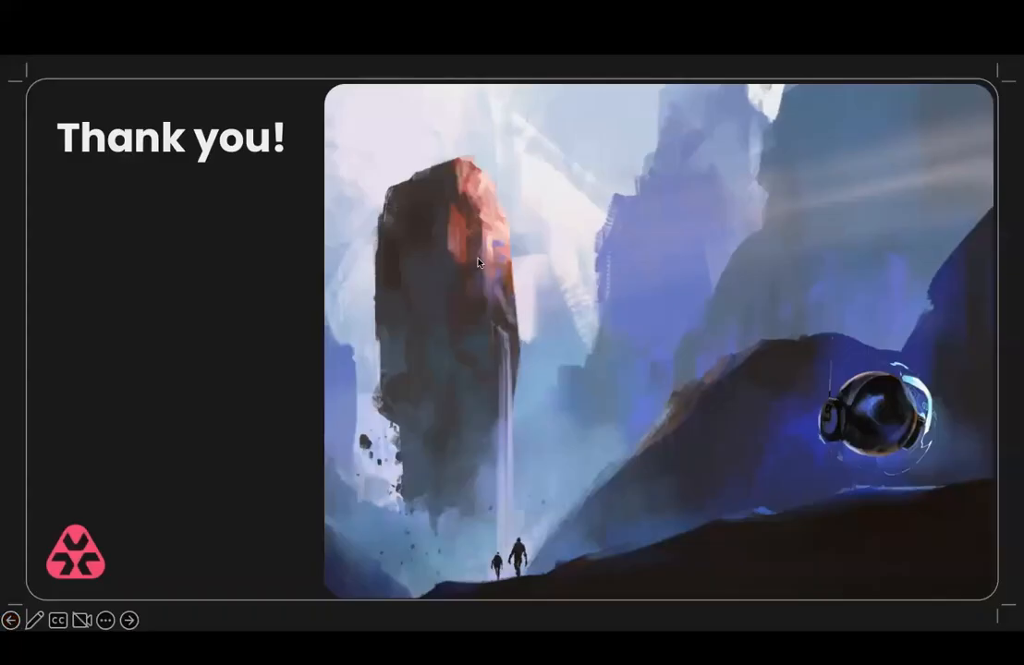